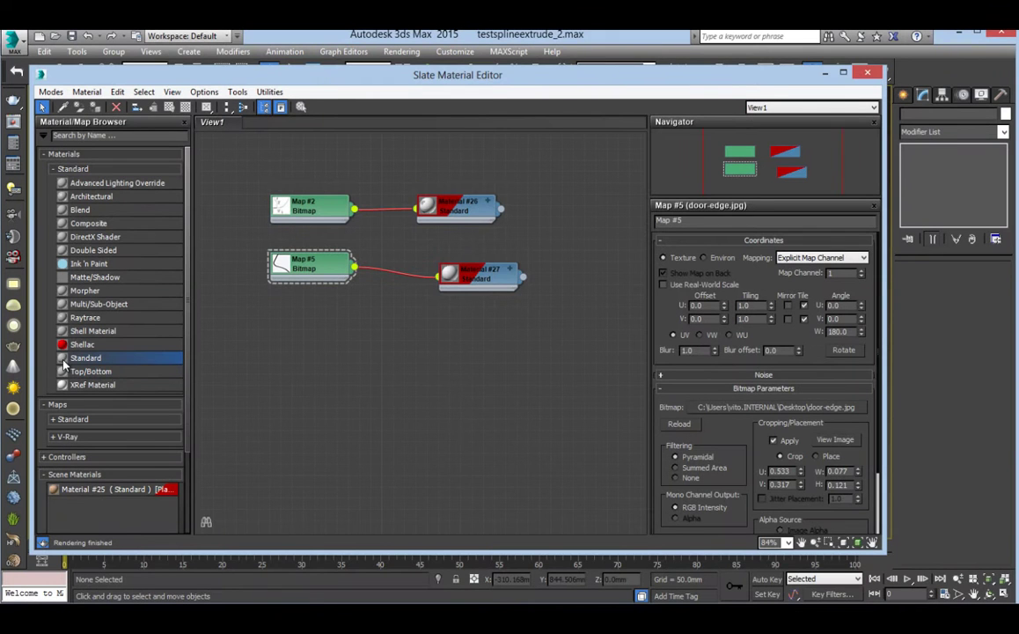
Create a Standard material and connect a birch.jpg bitmap map to its Diffuse Color
drag(470, 343, 419, 320)
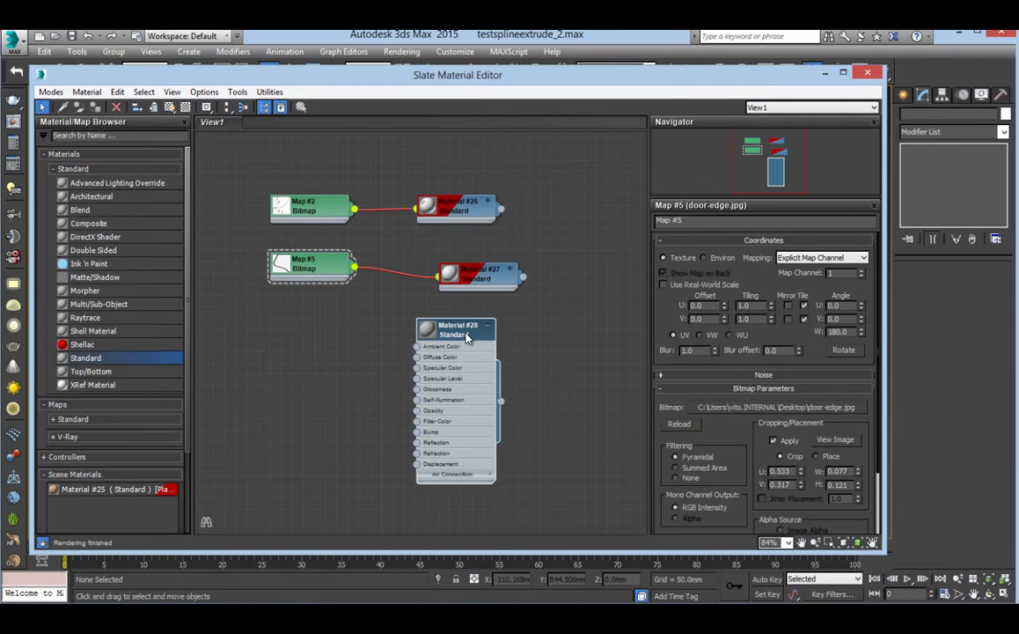
drag(590, 424, 300, 366)
double_click(271, 368)
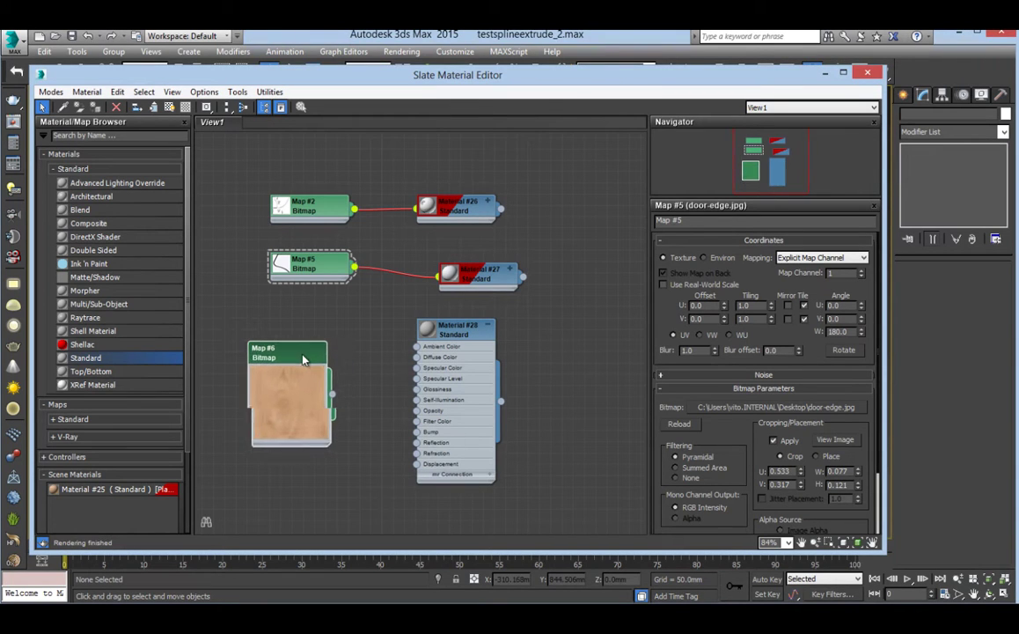
scroll(290, 387, up, 3)
drag(329, 464, 404, 539)
drag(249, 353, 234, 291)
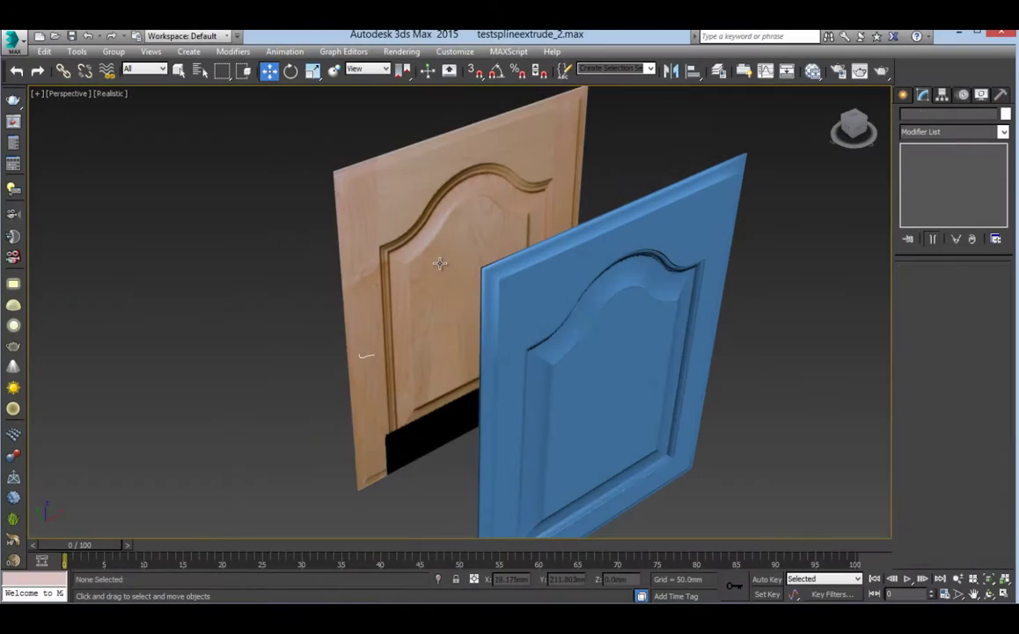
Move the wood-textured reference door plane along X to about -419 mm, clear of the blue door
click(404, 249)
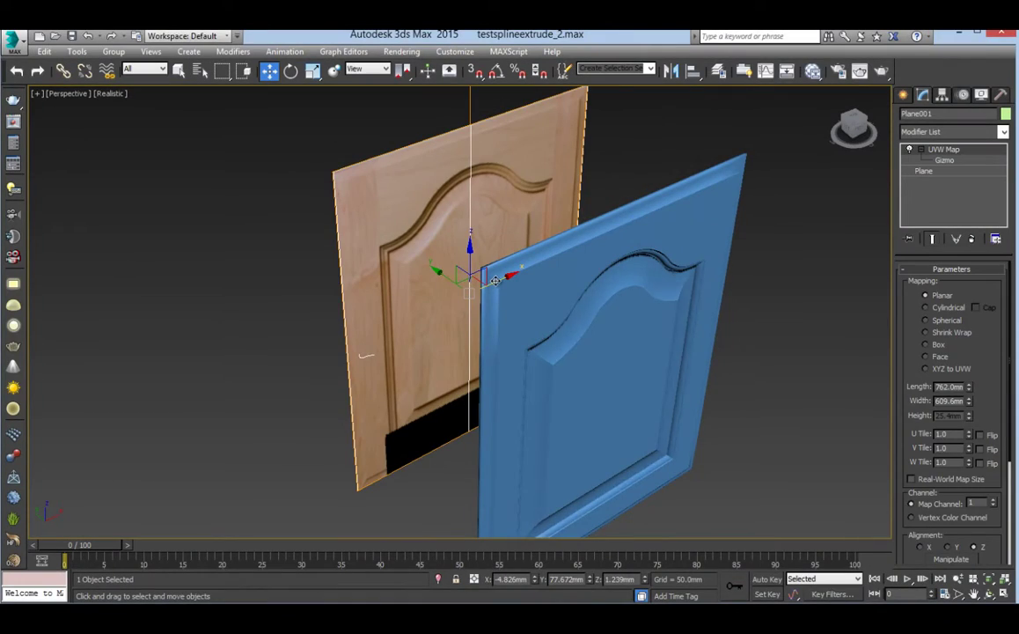
drag(501, 280, 310, 368)
middle_drag(309, 369, 297, 310)
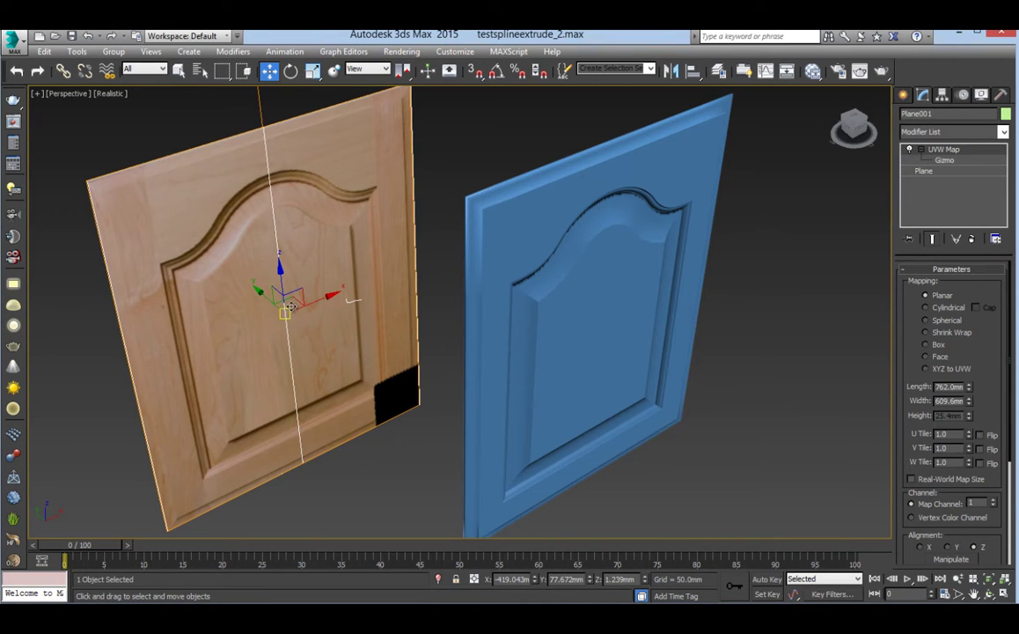
Select the large flat center polygon of the blue door at polygon sub-object level
click(591, 309)
alt+middle_drag(592, 314, 599, 281)
click(965, 284)
click(618, 334)
click(618, 335)
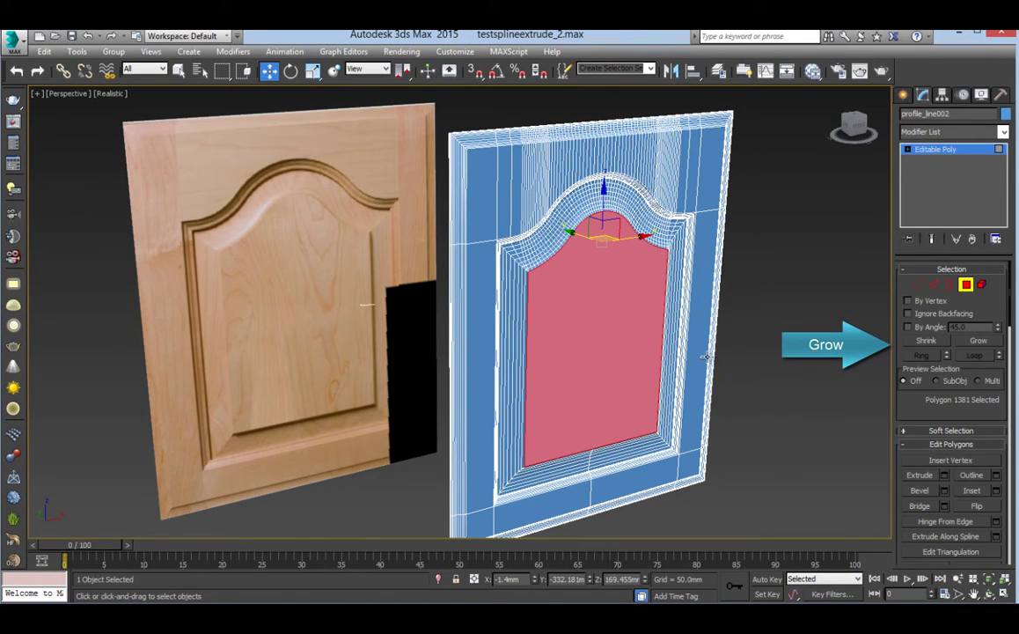
Grow the polygon selection to cover the whole raised center panel up to the inner groove
click(979, 343)
click(980, 343)
click(983, 343)
click(979, 343)
click(979, 343)
middle_drag(660, 318, 650, 356)
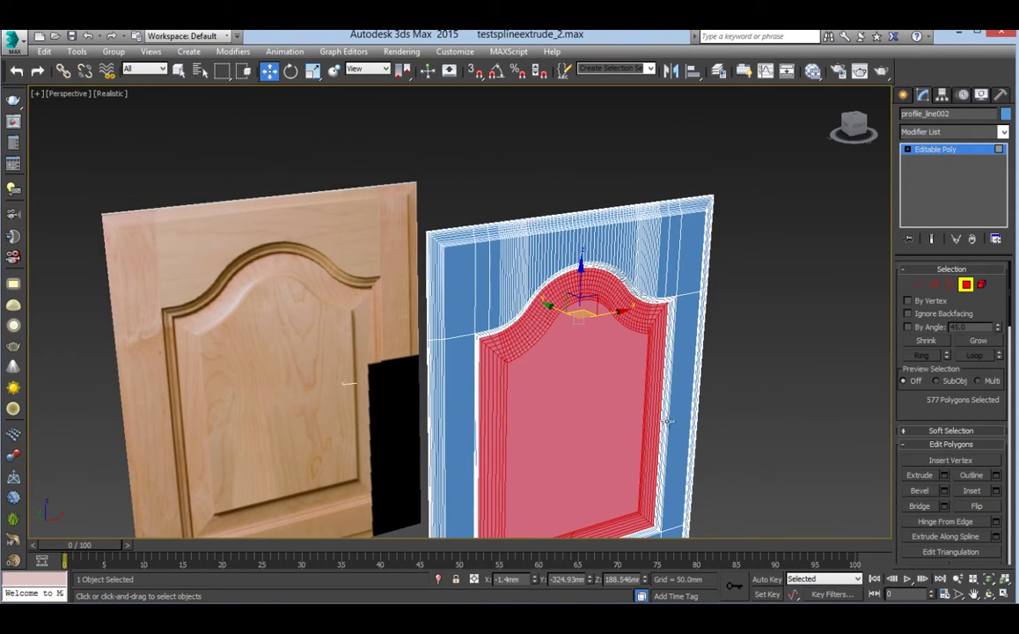
scroll(657, 335, up, 10)
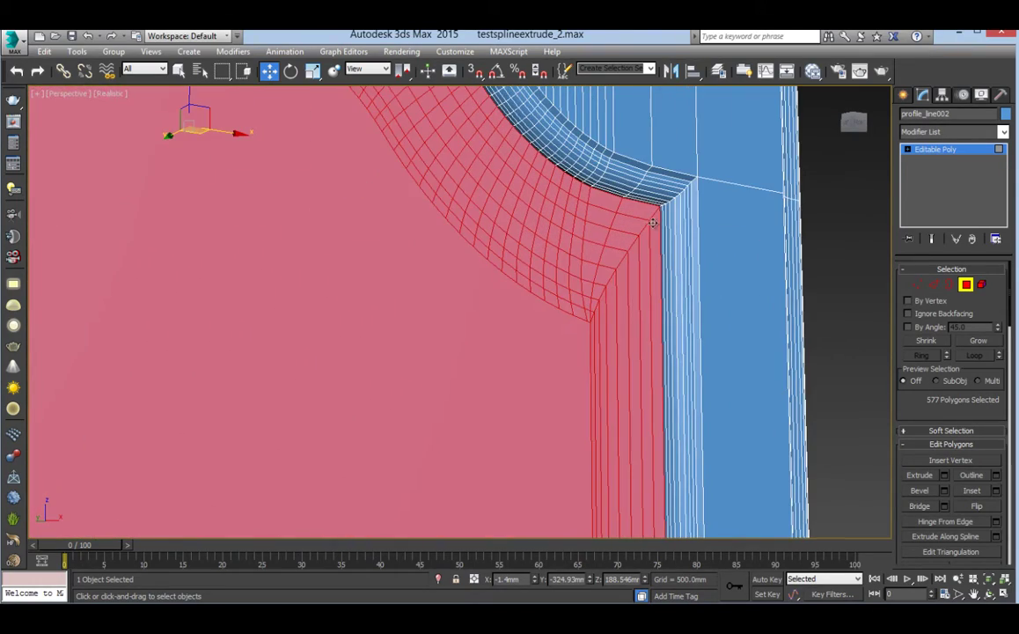
scroll(657, 226, down, 10)
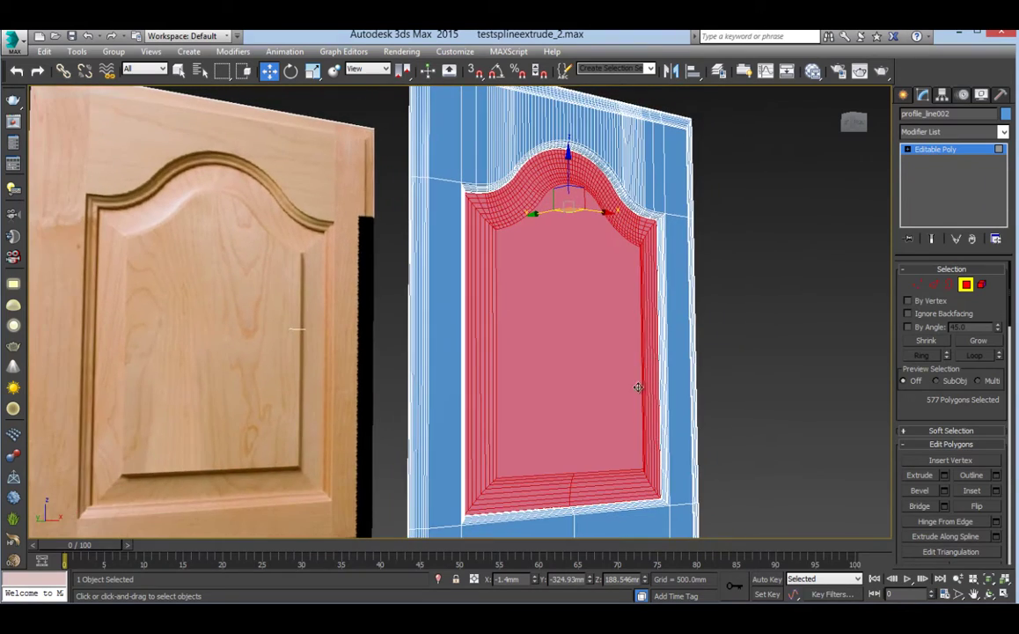
alt+middle_drag(623, 305, 541, 289)
ctrl+click(632, 322)
Detach the selected center polygons as a separate object named CenterPanel
scroll(541, 290, up, 1)
scroll(540, 301, down, 3)
scroll(928, 401, down, 3)
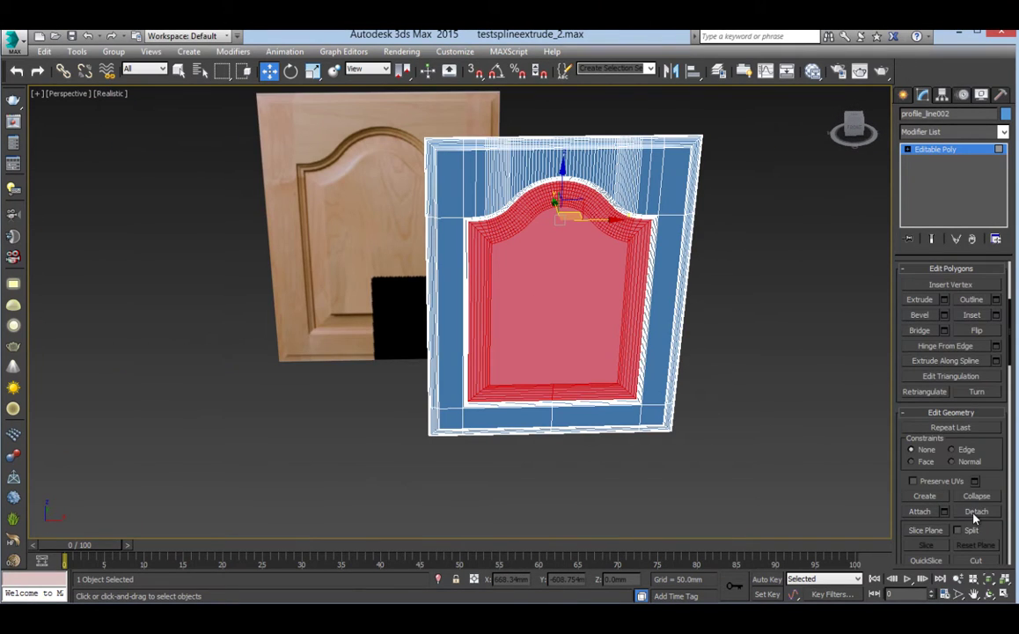
drag(993, 486, 1003, 319)
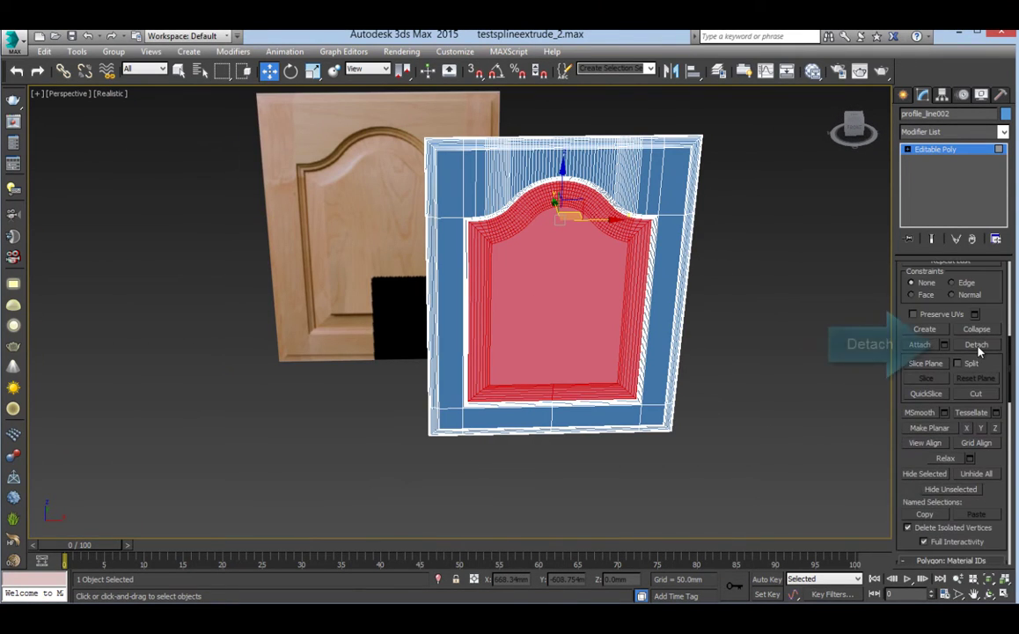
click(977, 345)
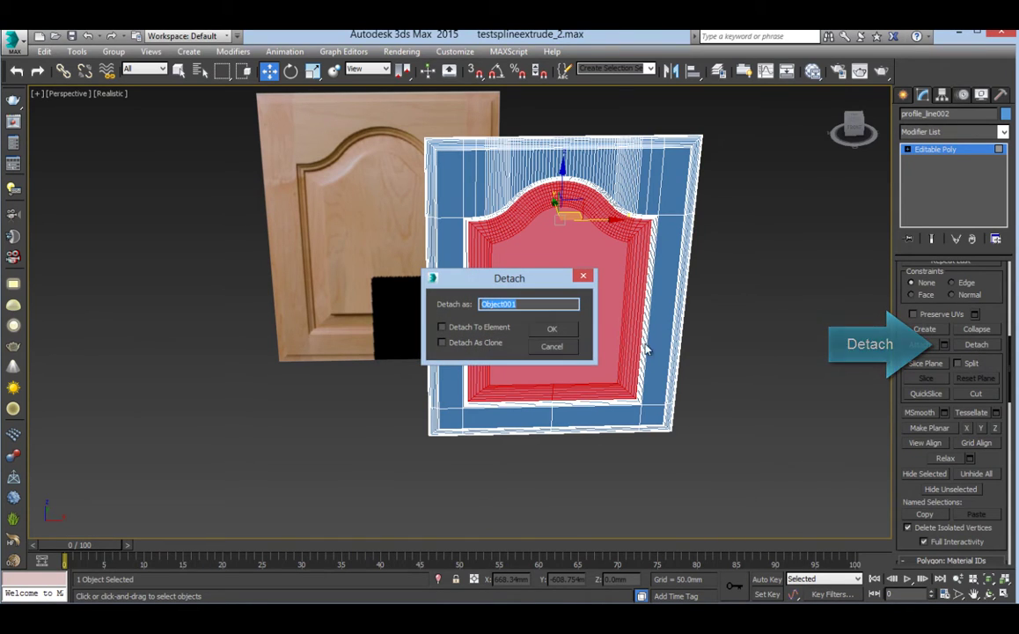
text(CenterPanel)
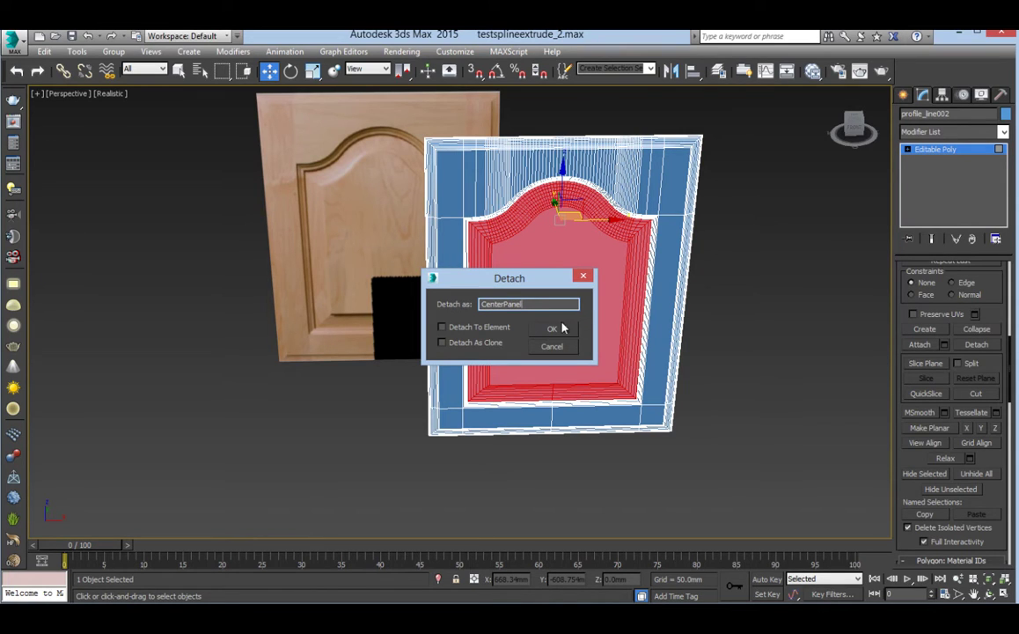
click(554, 330)
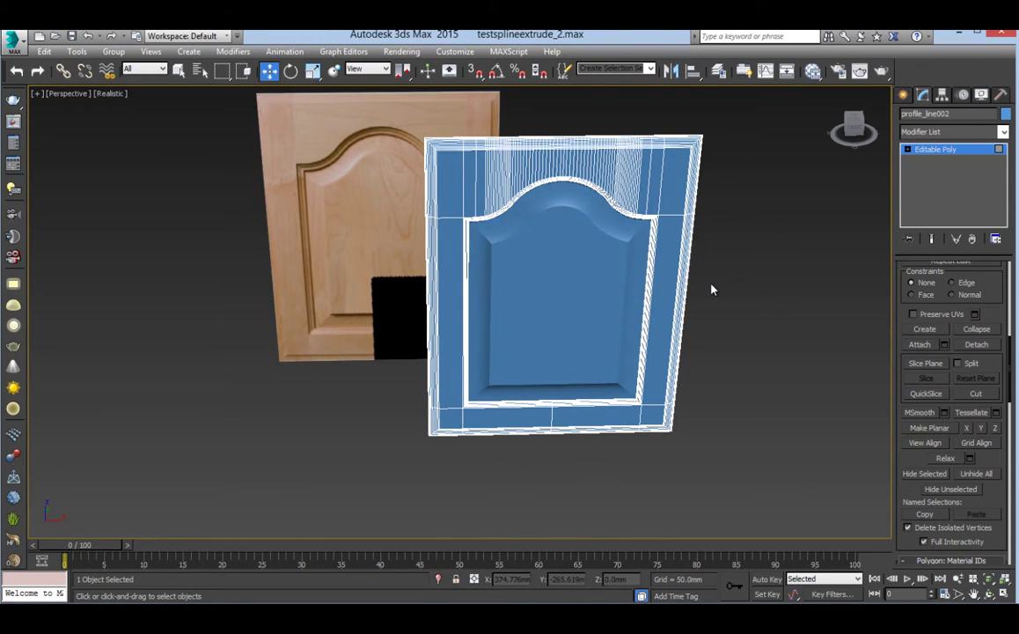
Select the polygons of both vertical side rails of the door, including their upper and lower corner sections
click(637, 325)
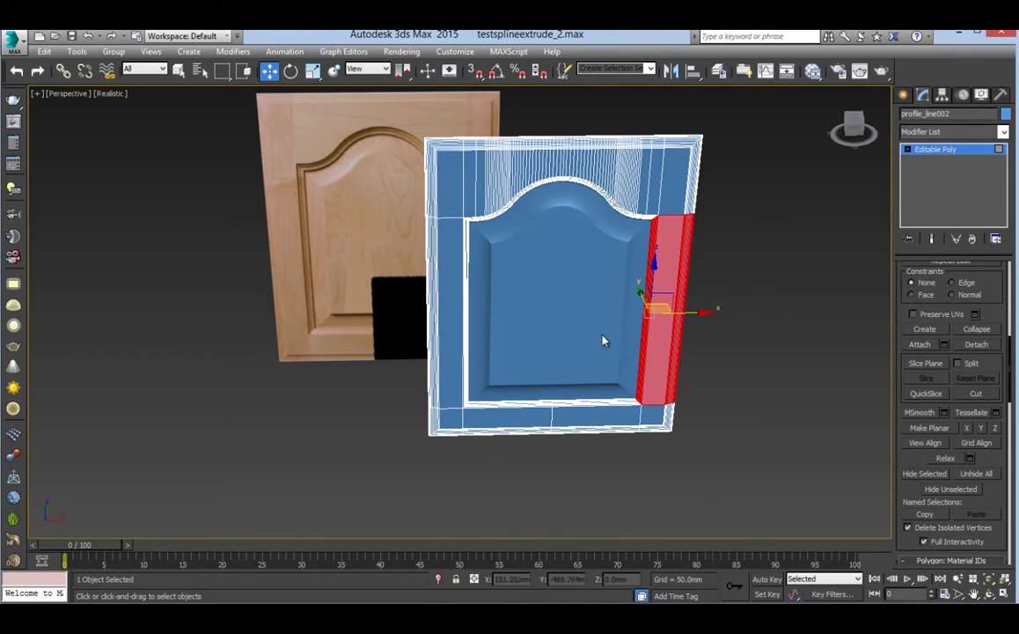
ctrl+click(459, 354)
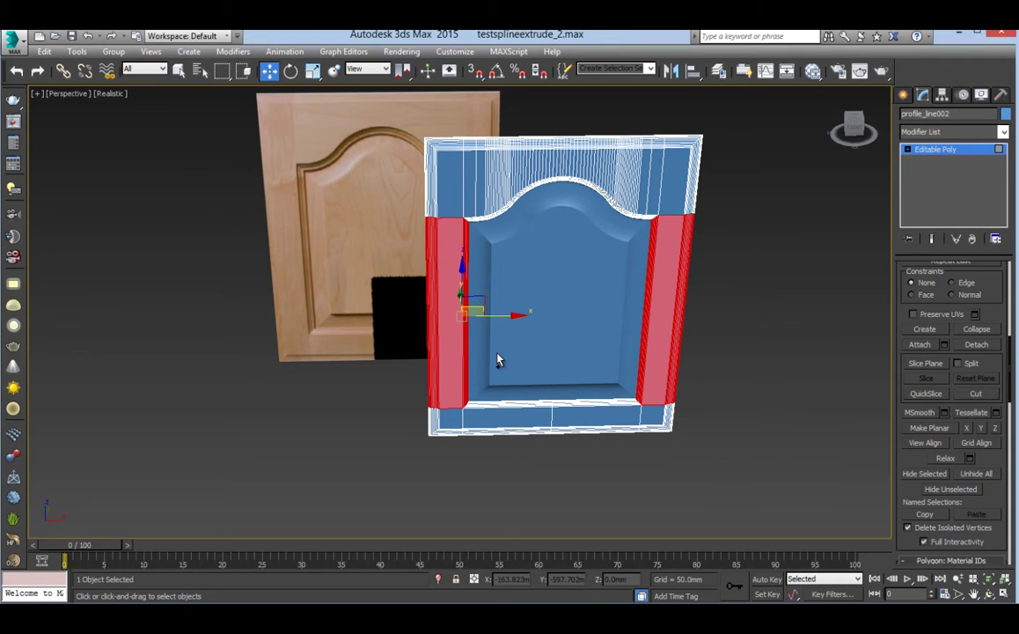
alt+middle_drag(507, 343, 511, 310)
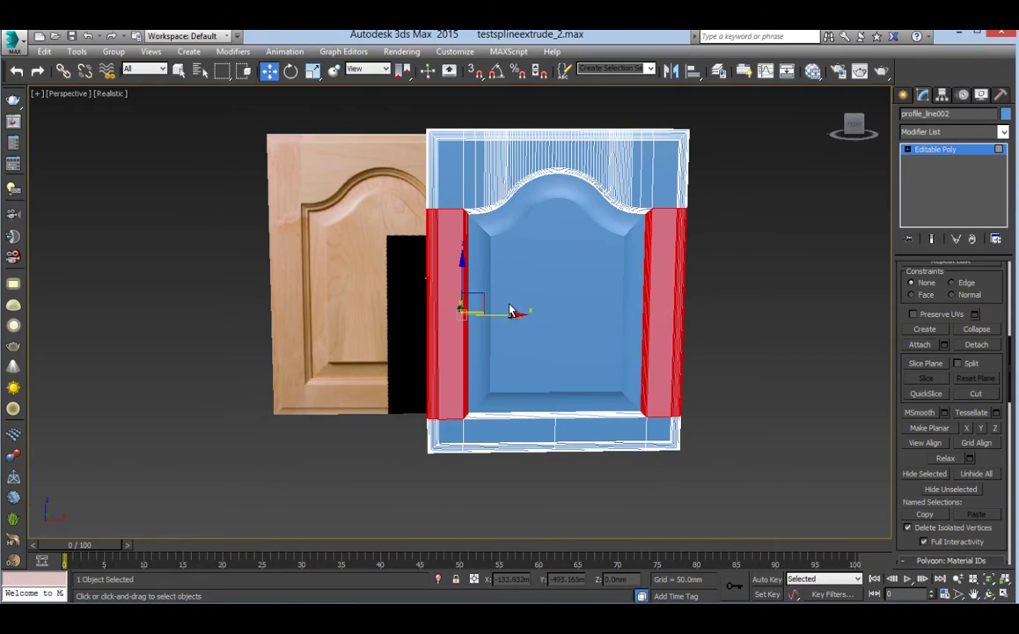
ctrl+click(447, 196)
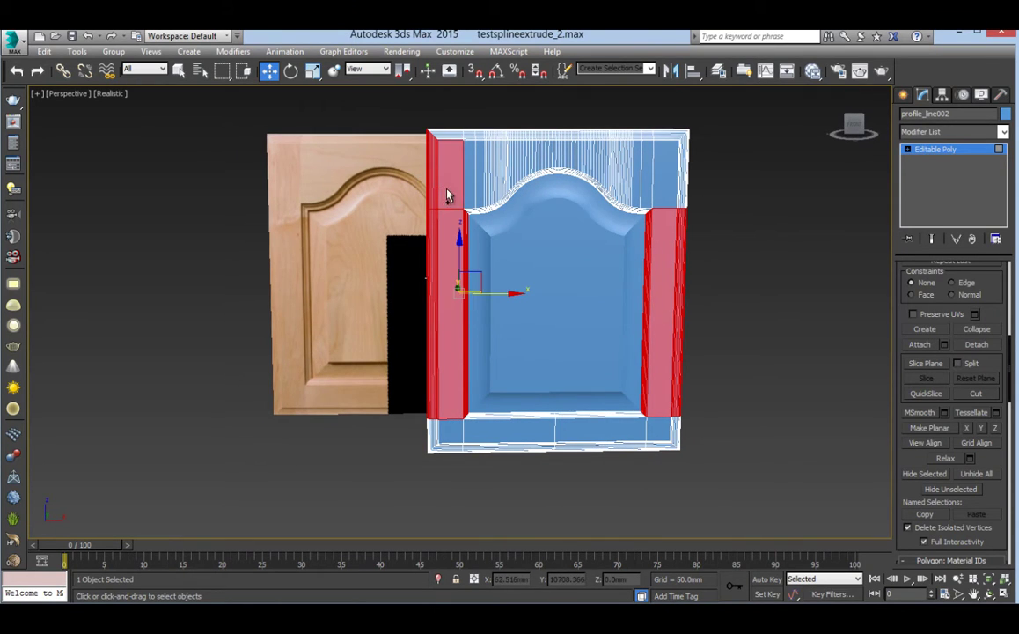
ctrl+click(448, 150)
ctrl+drag(672, 119, 722, 286)
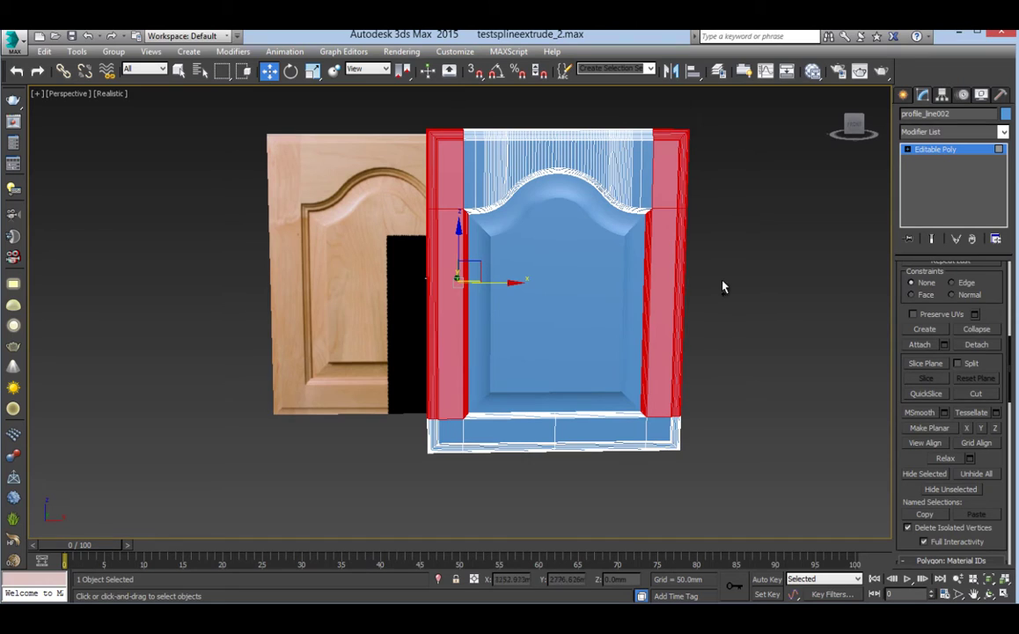
ctrl+click(666, 446)
ctrl+click(434, 446)
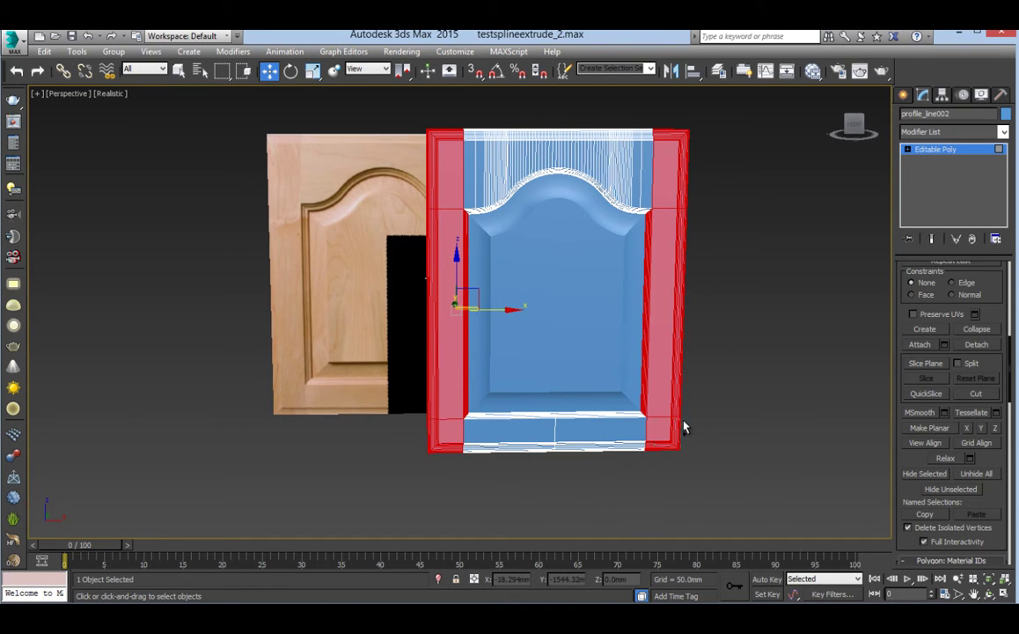
alt+middle_drag(567, 300, 569, 262)
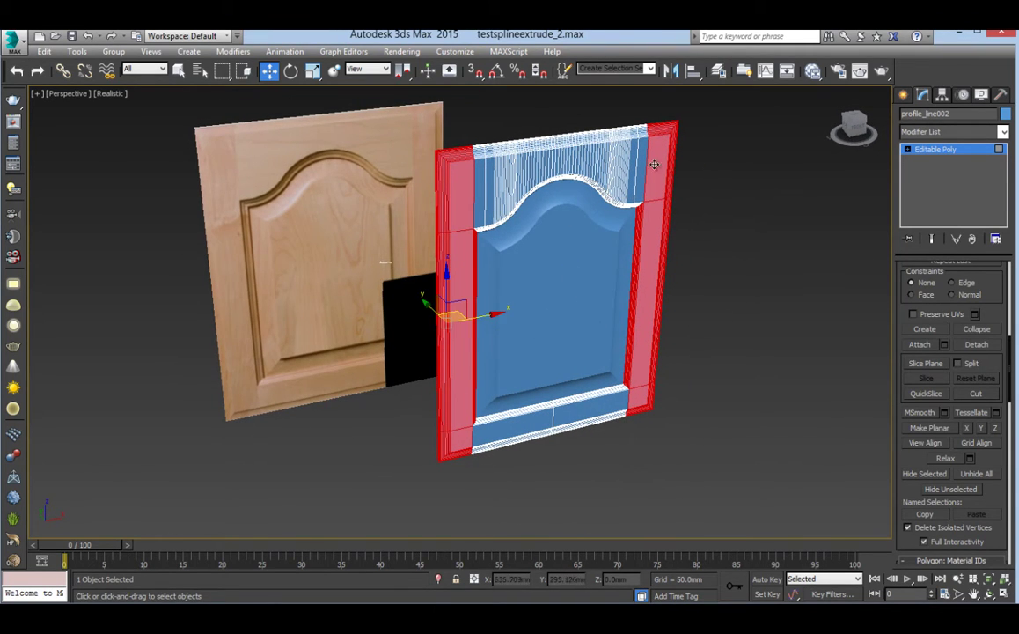
Detach the side rail polygons as a separate object named Verticals and deselect the door
scroll(957, 396, down, 1)
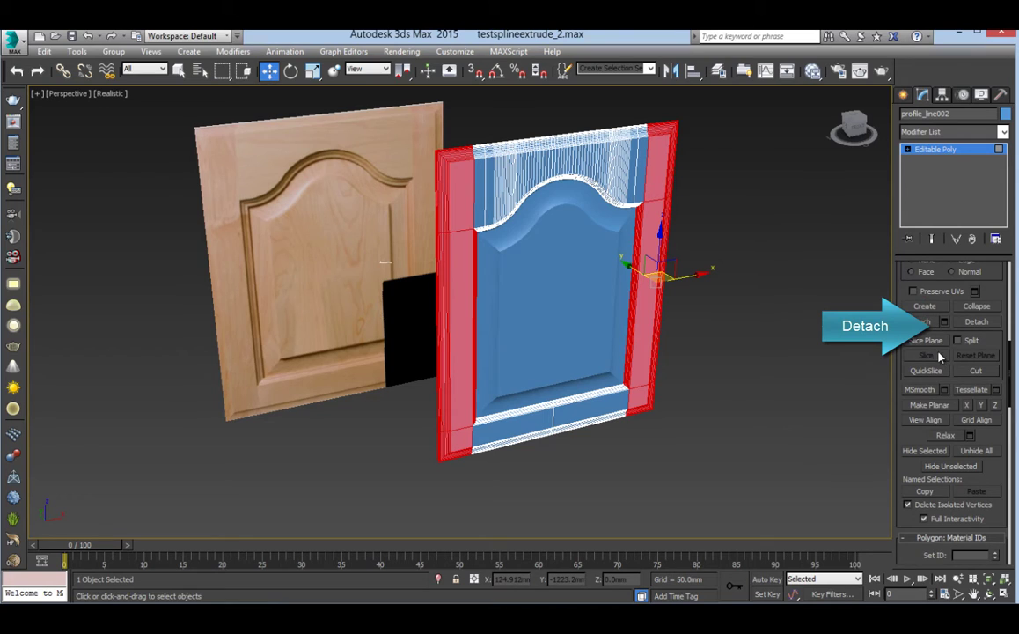
click(977, 322)
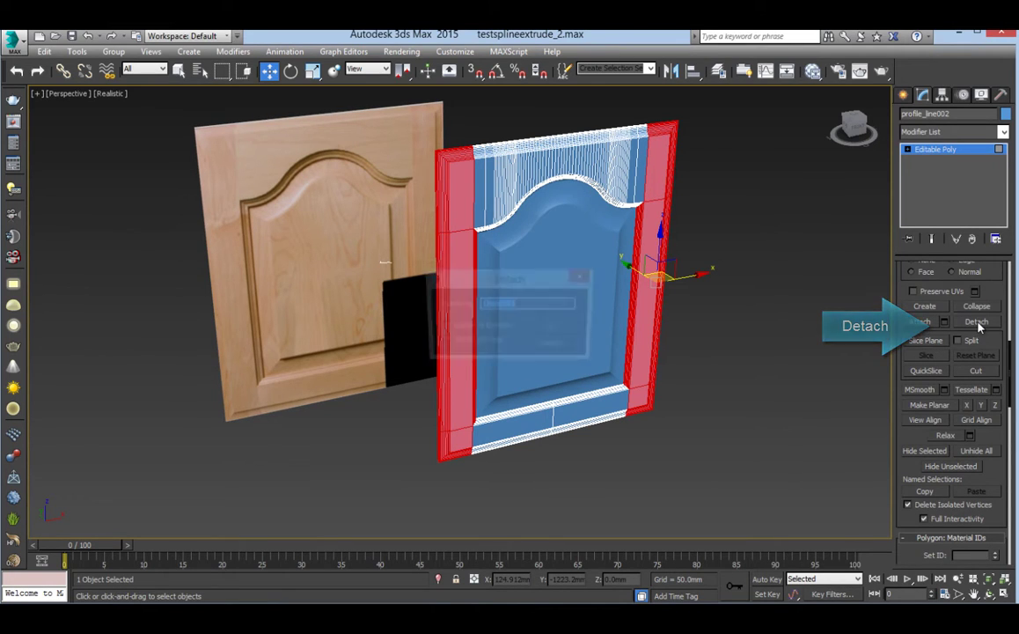
text(Ver)
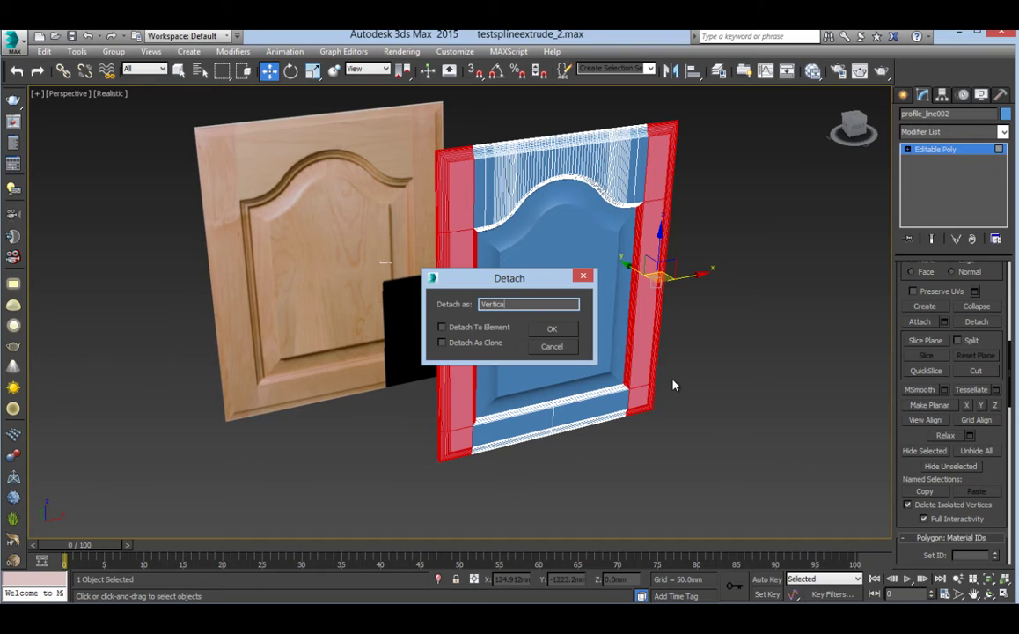
text(ticals)
click(552, 330)
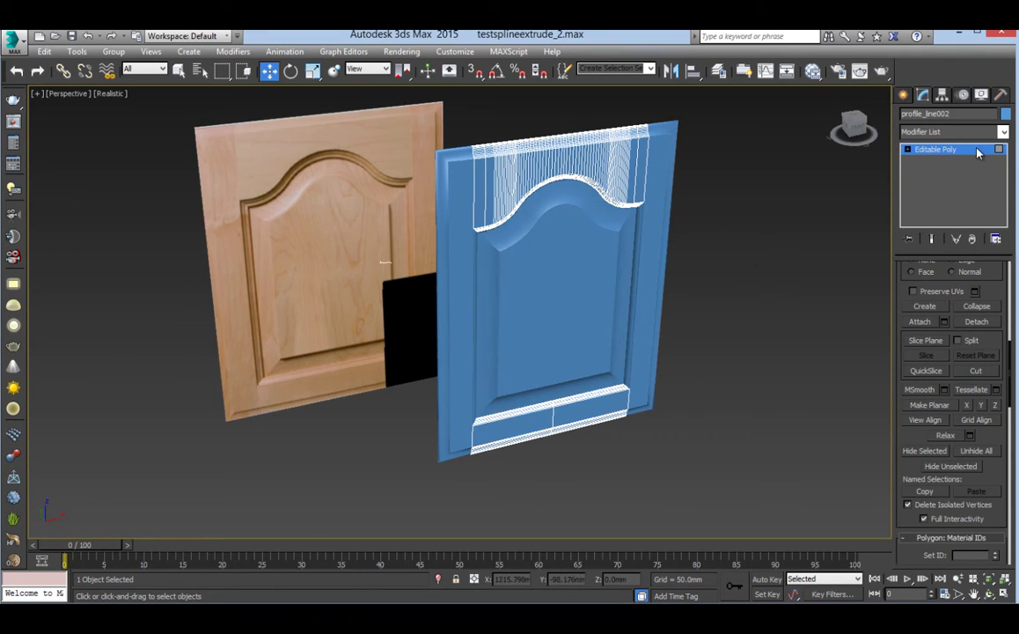
click(731, 272)
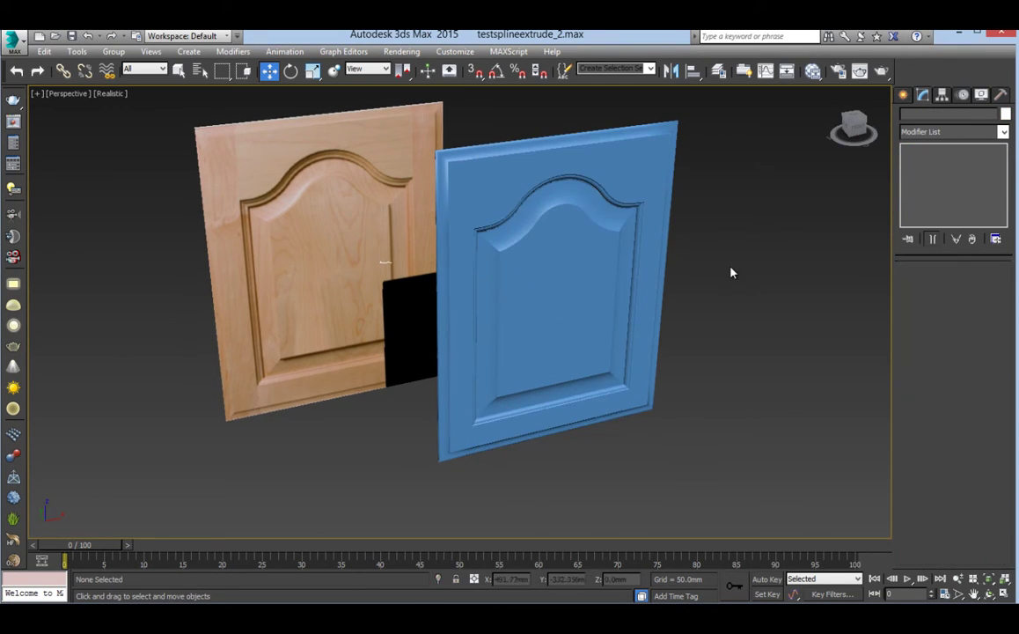
Check the separated door pieces by selecting them individually, ending with the center panel
click(594, 166)
click(638, 287)
drag(639, 287, 655, 254)
right_click(656, 254)
mouse_move(587, 319)
mouse_down()
mouse_move(580, 287)
mouse_move(580, 297)
mouse_up()
click(685, 284)
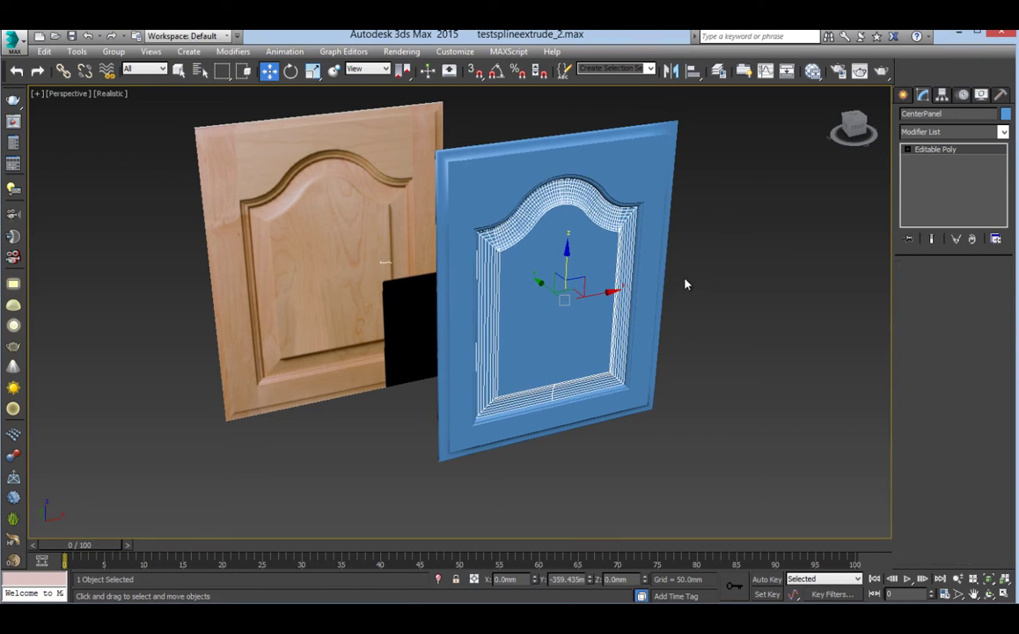
Duplicate the birch material together with its bitmap map twice in the Slate Material Editor
click(812, 72)
drag(247, 272, 512, 409)
mouse_move(476, 275)
shift+mouse_down()
mouse_move(478, 377)
mouse_move(551, 398)
mouse_move(547, 352)
mouse_move(560, 383)
shift+mouse_up()
middle_drag(555, 359, 521, 207)
mouse_move(527, 271)
shift+mouse_down()
mouse_move(560, 400)
mouse_move(600, 414)
shift+mouse_up()
middle_drag(538, 319, 470, 363)
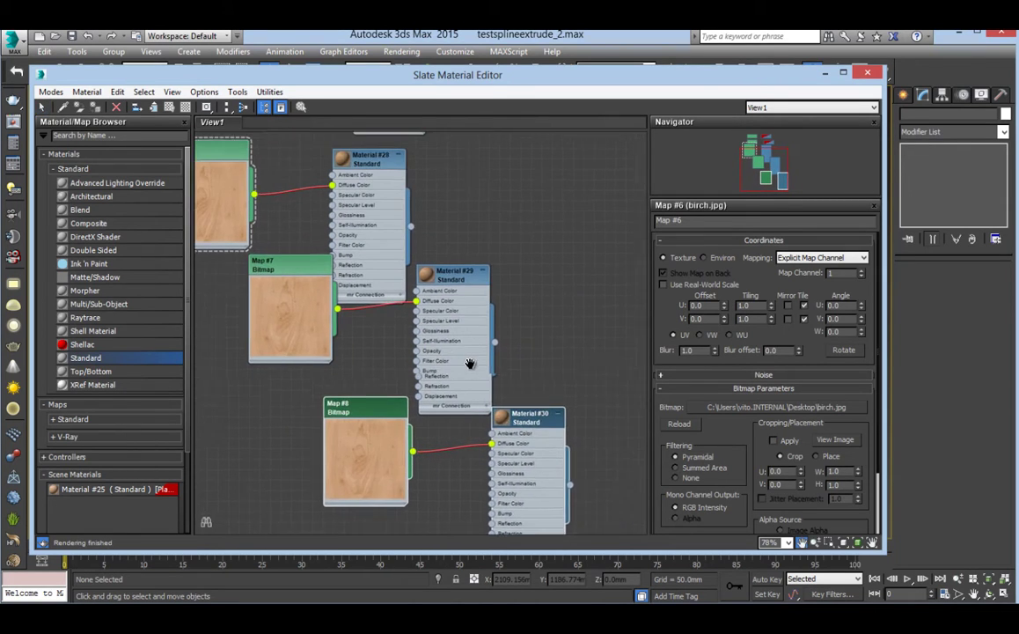
middle_drag(385, 203, 455, 241)
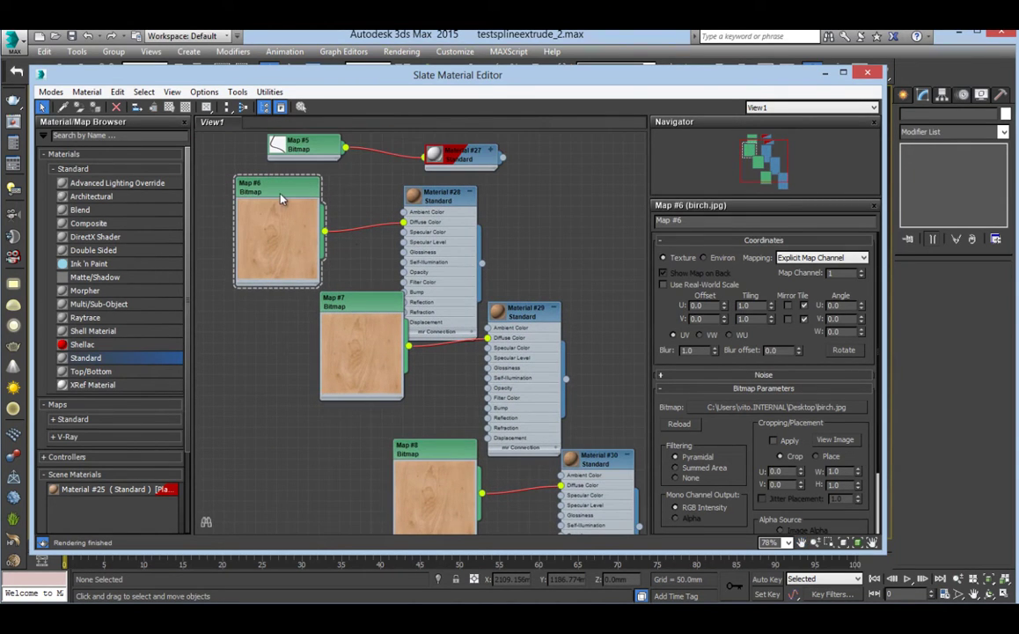
Select the original birch material, move the material editor clear of the door, and select the center panel
click(433, 202)
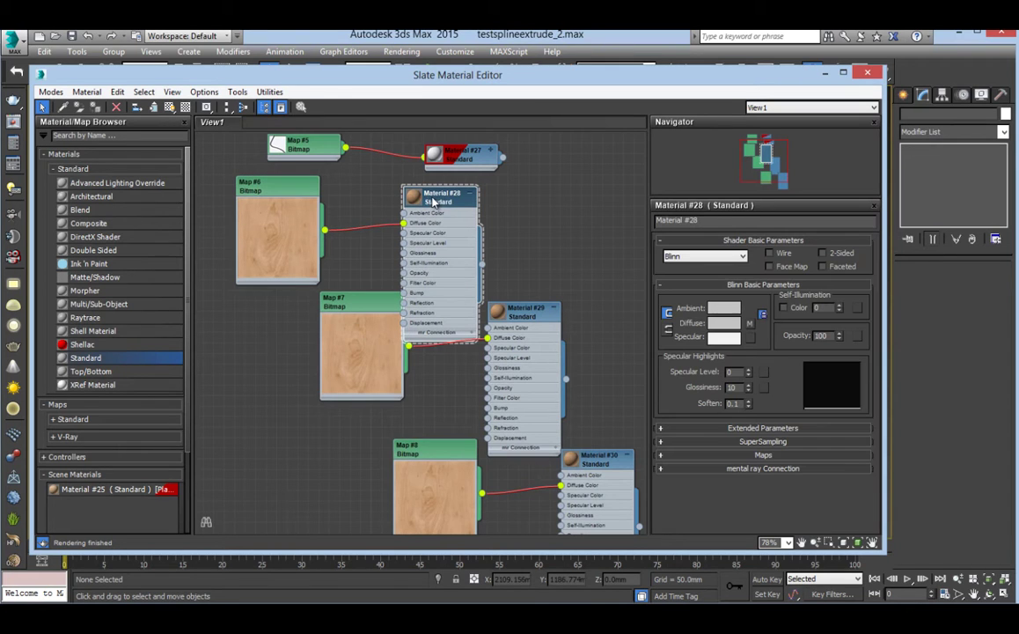
drag(455, 82, 776, 109)
middle_drag(268, 470, 75, 458)
middle_drag(223, 480, 277, 482)
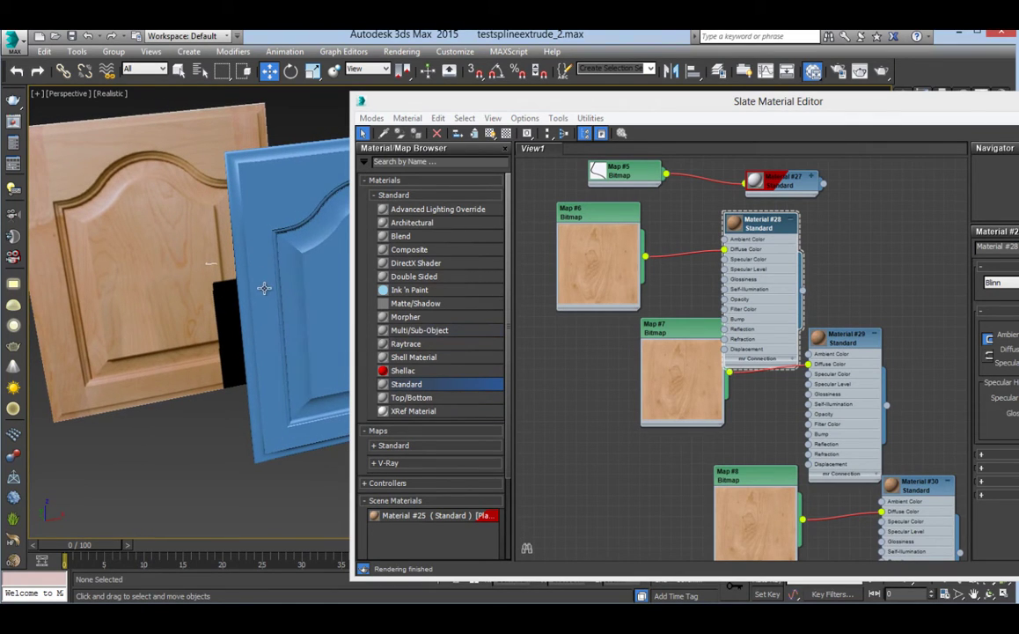
click(319, 293)
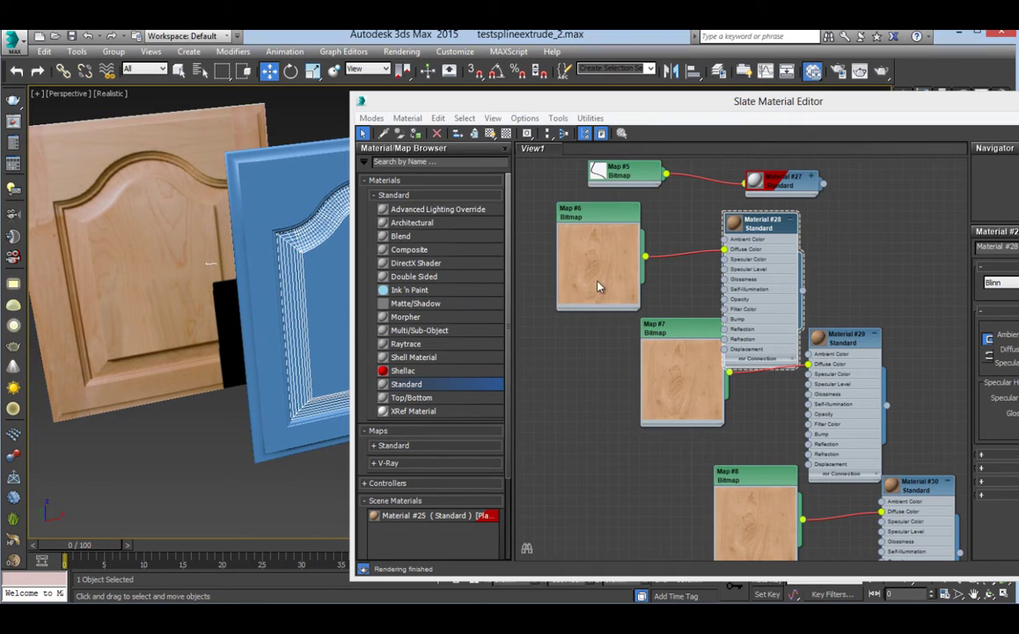
Open the original birch bitmap's image in its cropping and placement view, positioned beside the map parameters
double_click(634, 219)
drag(949, 107, 818, 110)
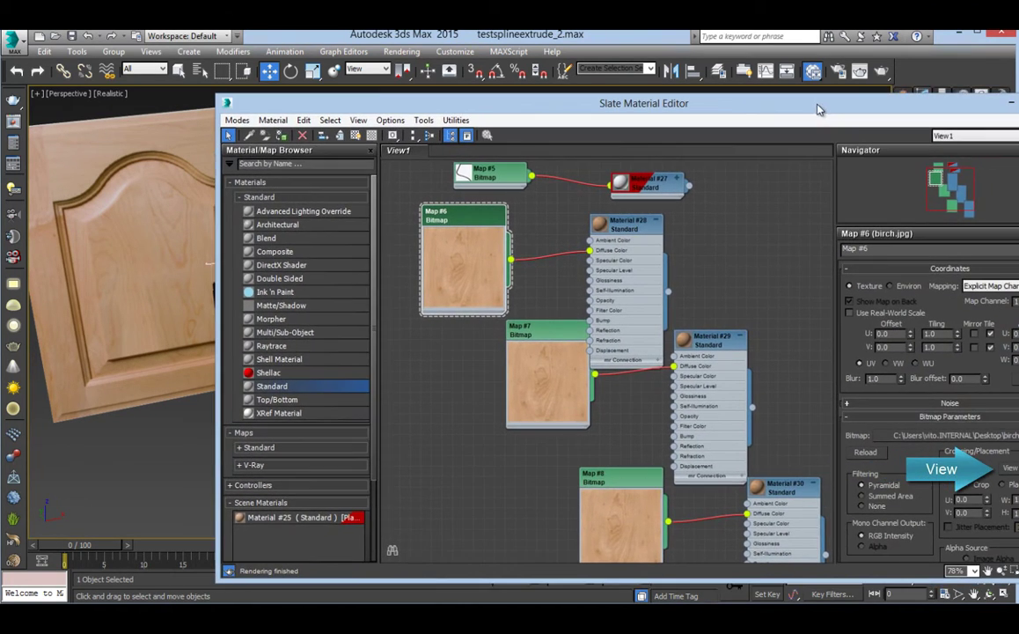
click(1009, 467)
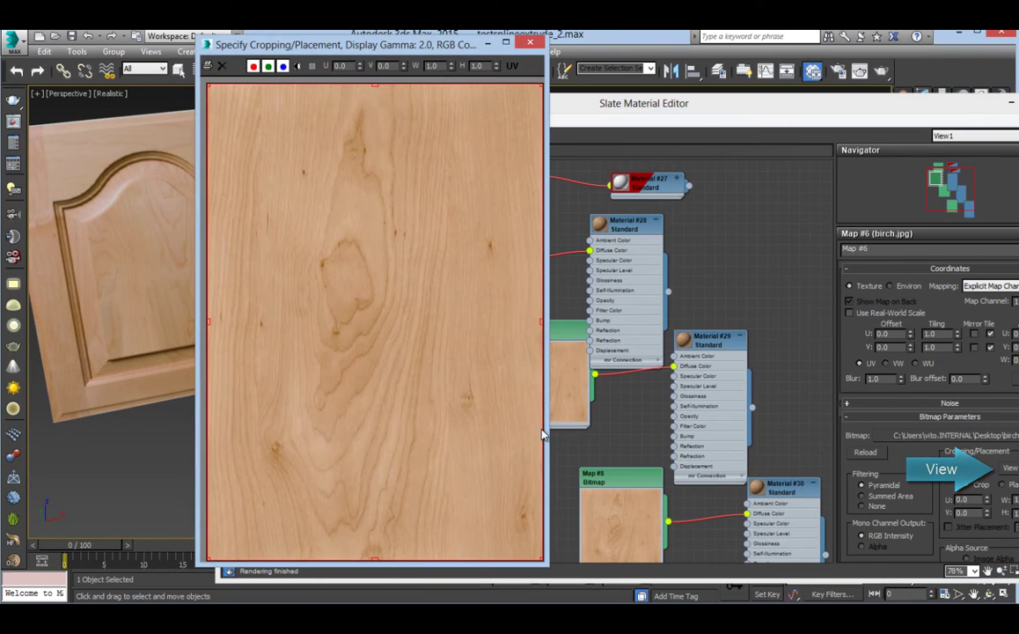
drag(434, 54, 531, 56)
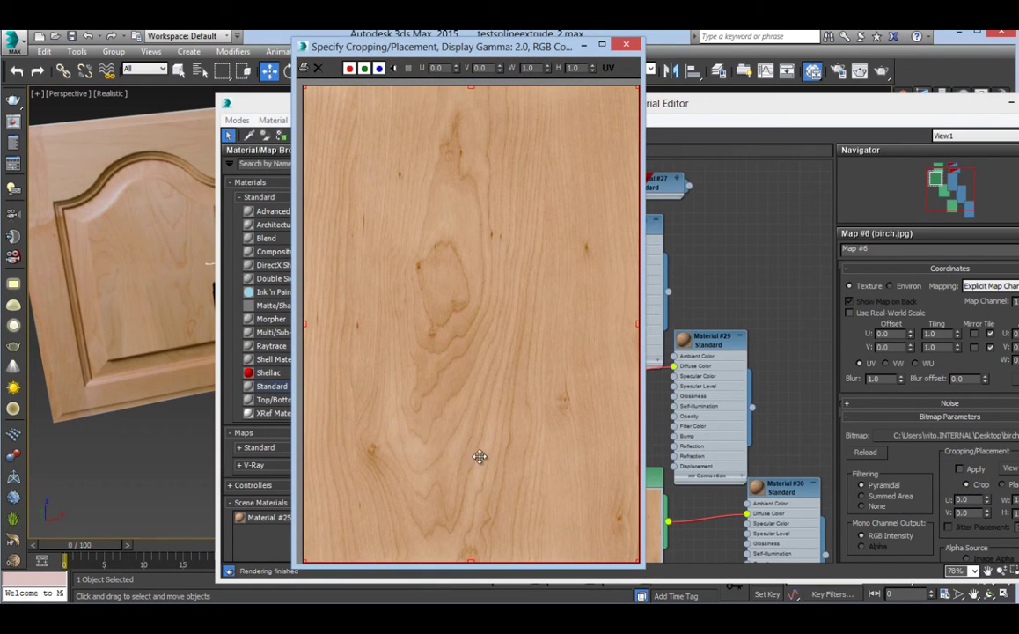
Crop the original birch bitmap to the knotted grain area at about U 0.04, V 0.103, W 0.65, H 0.58, and apply the cropping
drag(636, 558, 508, 369)
drag(304, 85, 316, 101)
drag(492, 352, 528, 368)
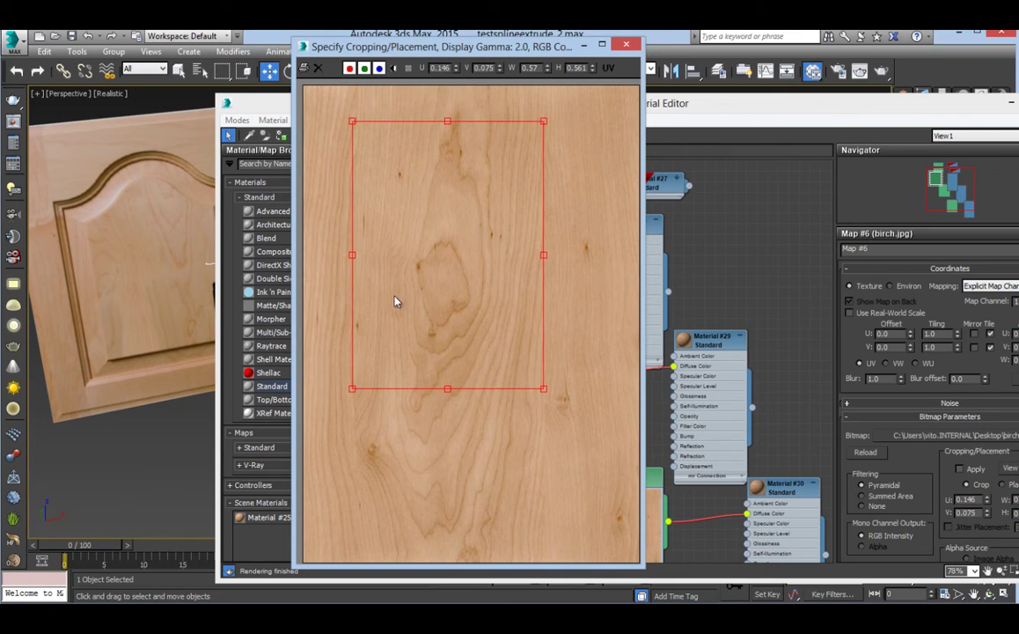
drag(425, 268, 419, 278)
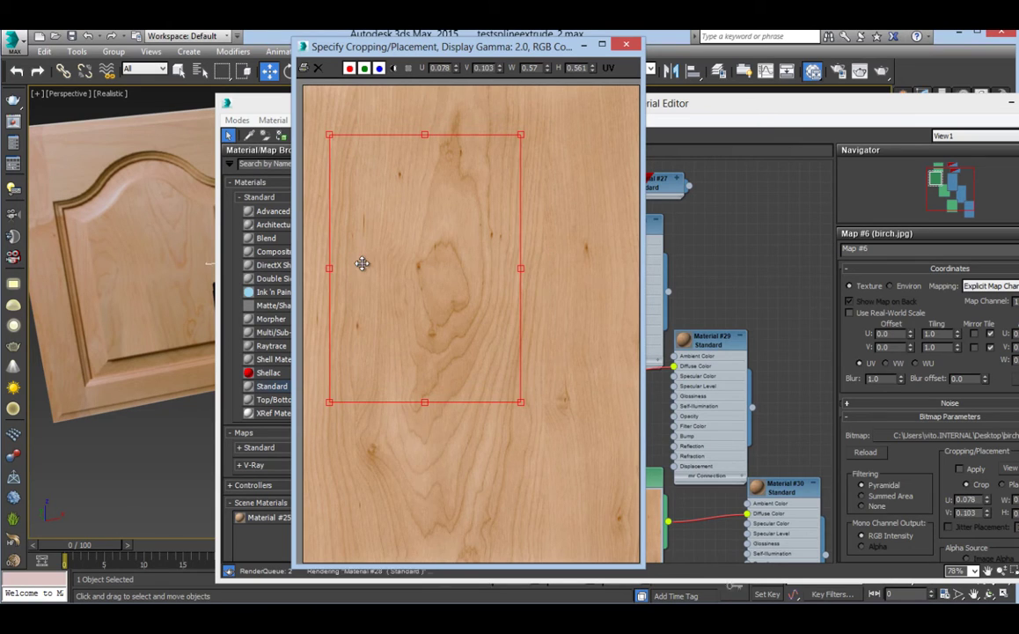
drag(328, 269, 316, 268)
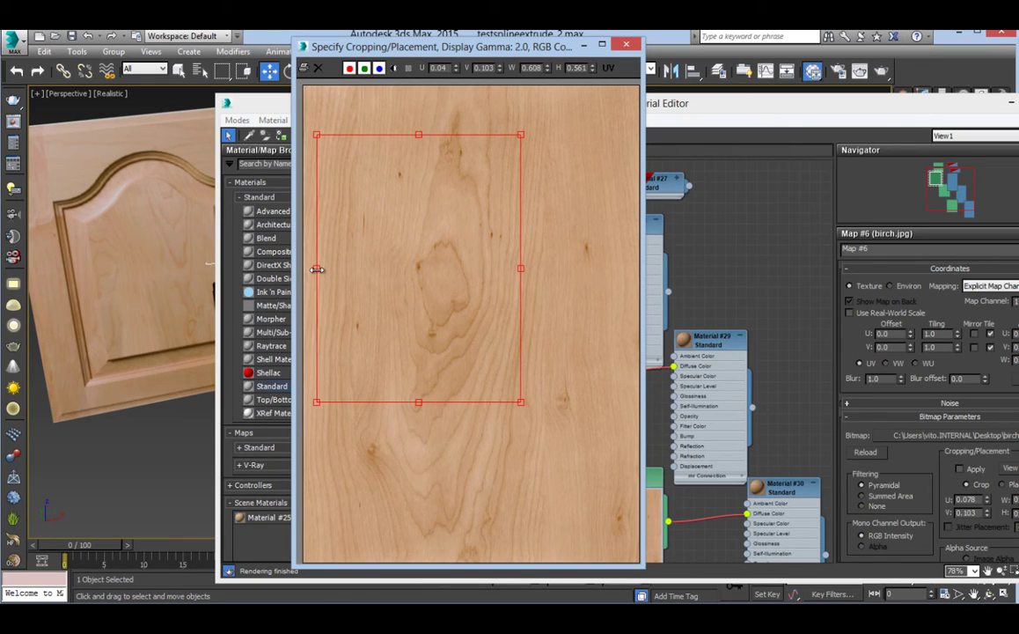
drag(521, 403, 535, 411)
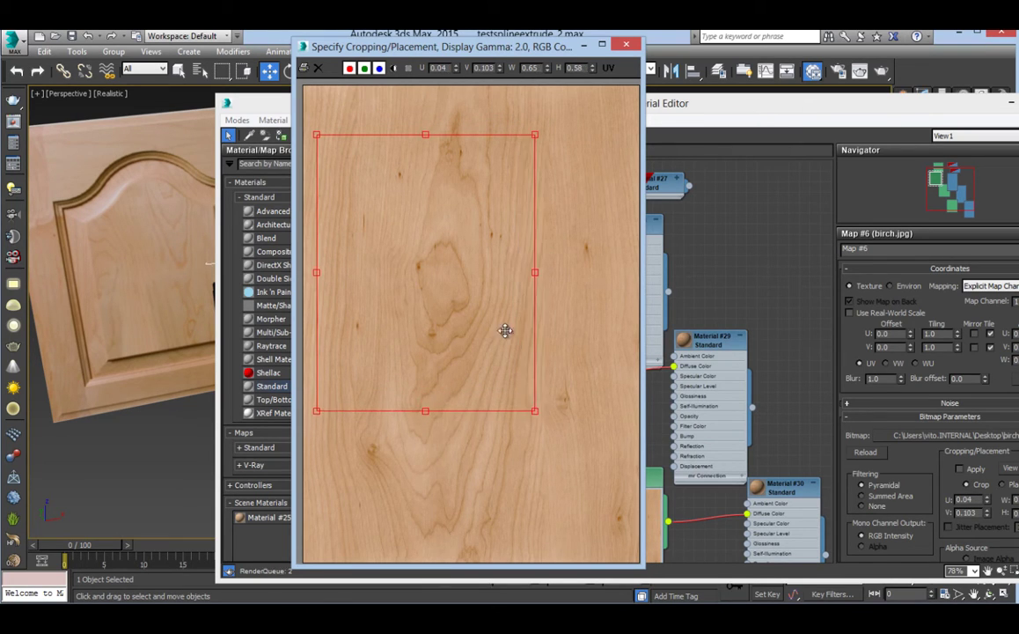
click(624, 44)
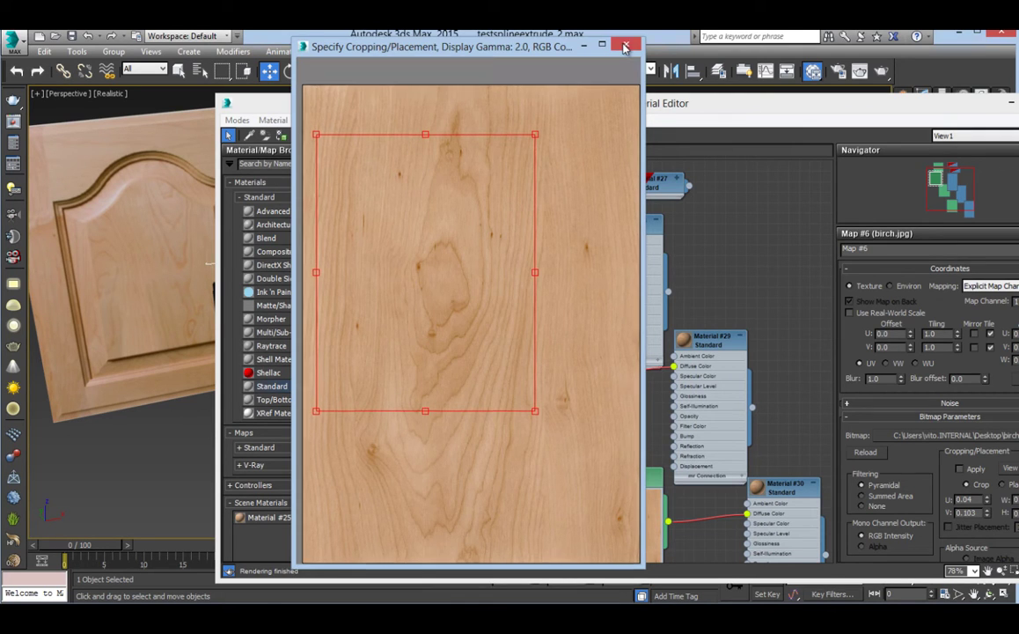
drag(765, 104, 599, 61)
click(790, 427)
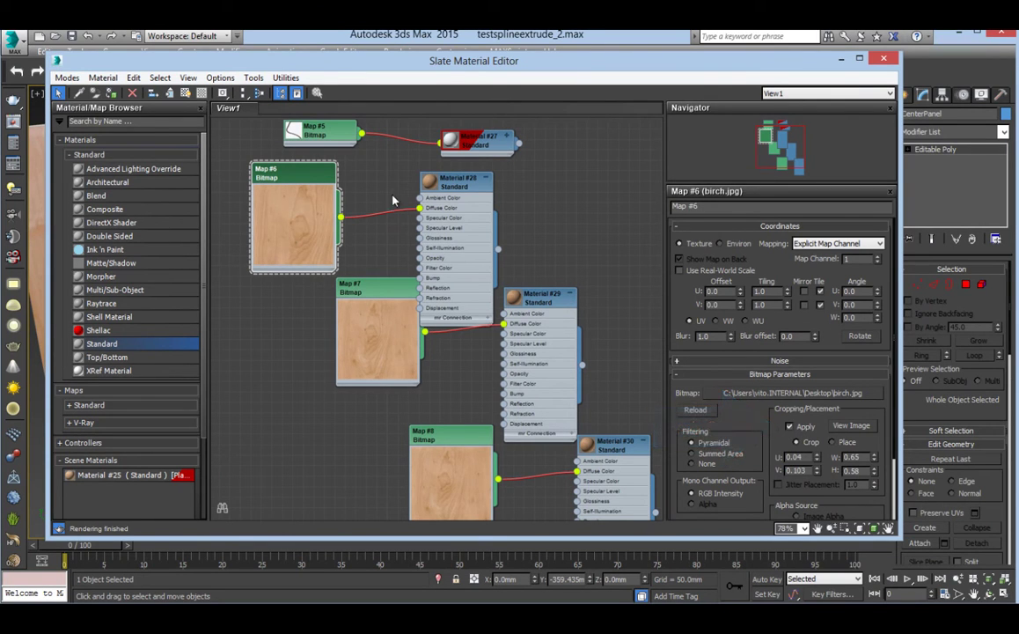
Assign Material #28 to the selected center panel and show the shaded material in the viewport
double_click(453, 182)
drag(278, 66, 676, 107)
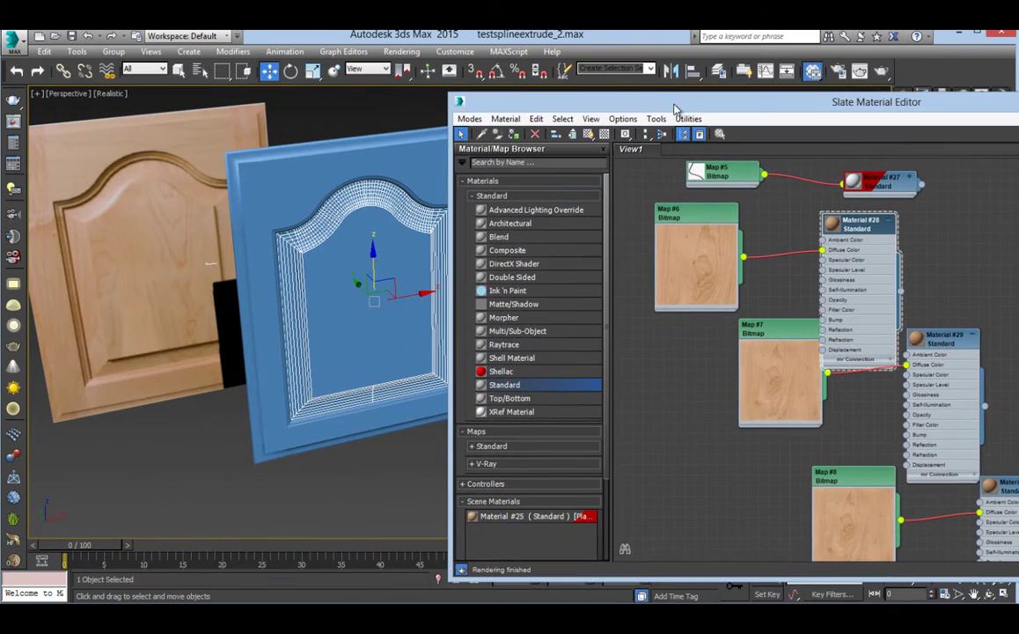
click(497, 133)
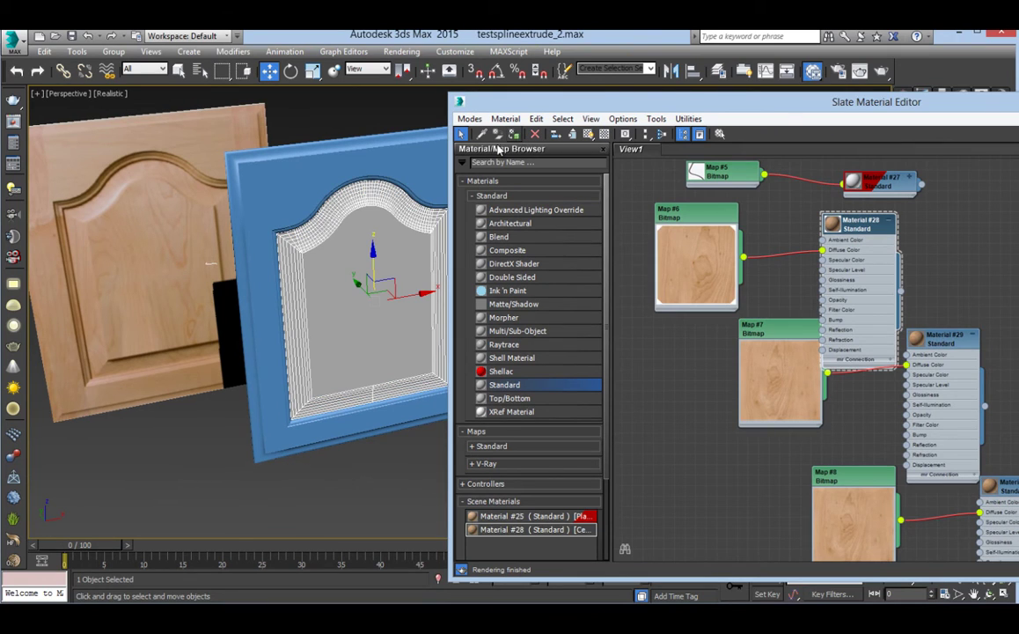
click(588, 134)
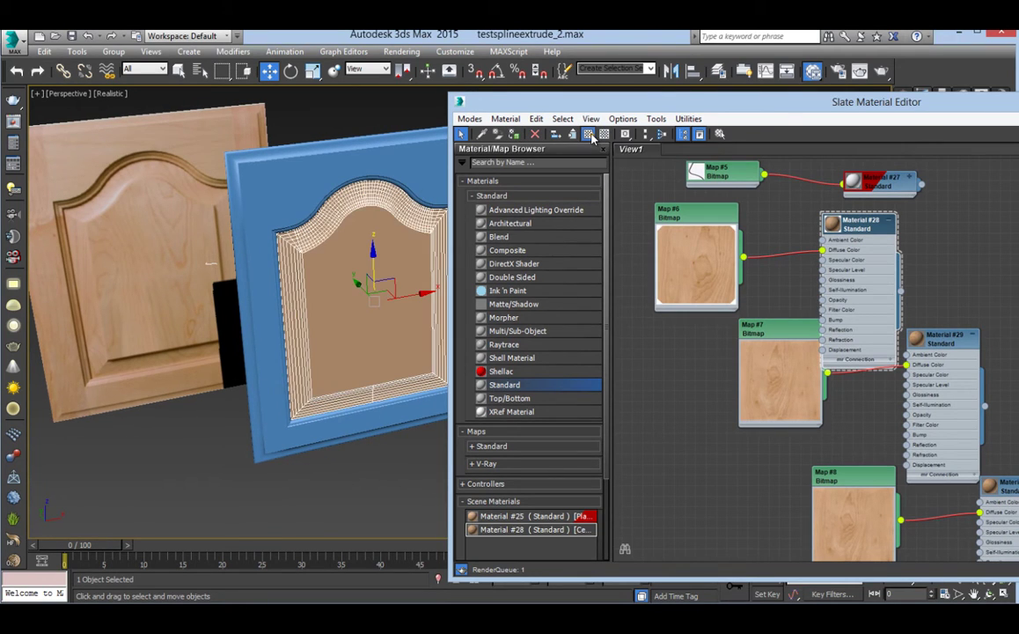
Add a UVW Map modifier to the center panel, with the material editor moved clear of the modifier controls
drag(510, 102, 307, 416)
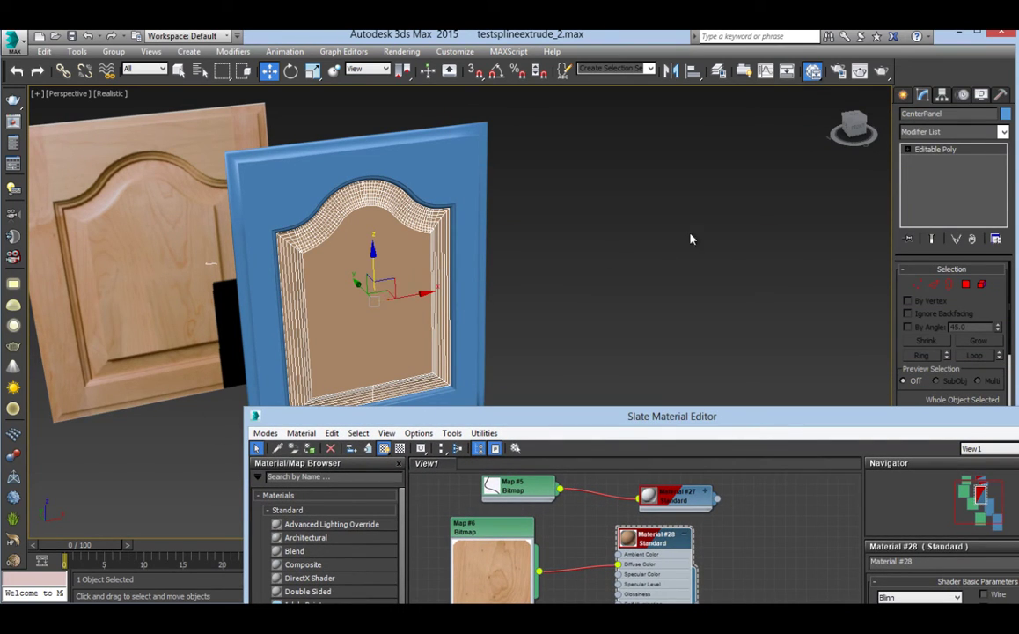
click(1003, 132)
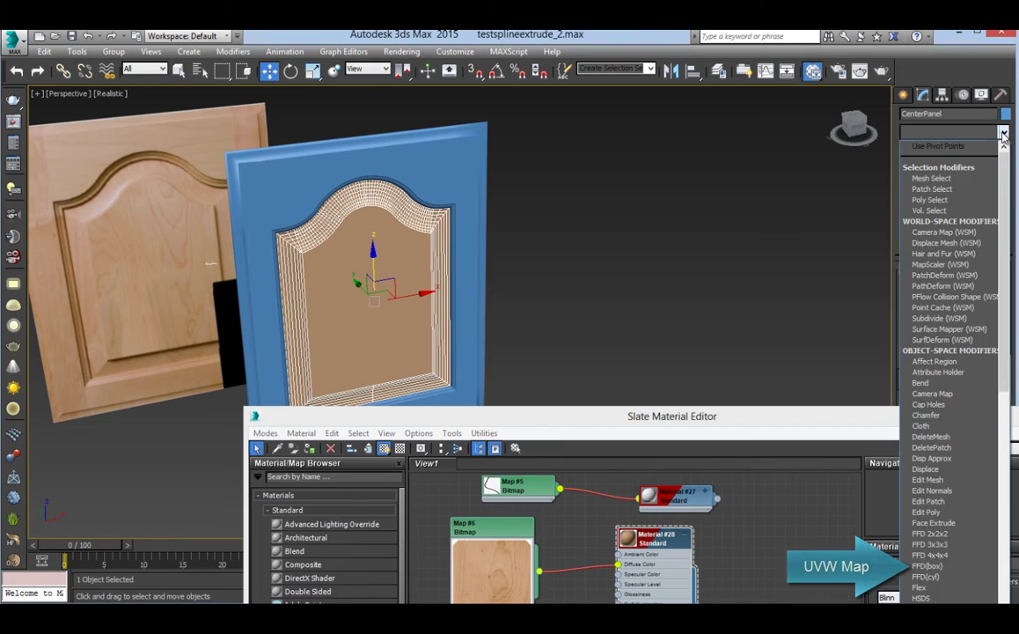
scroll(946, 397, down, 20)
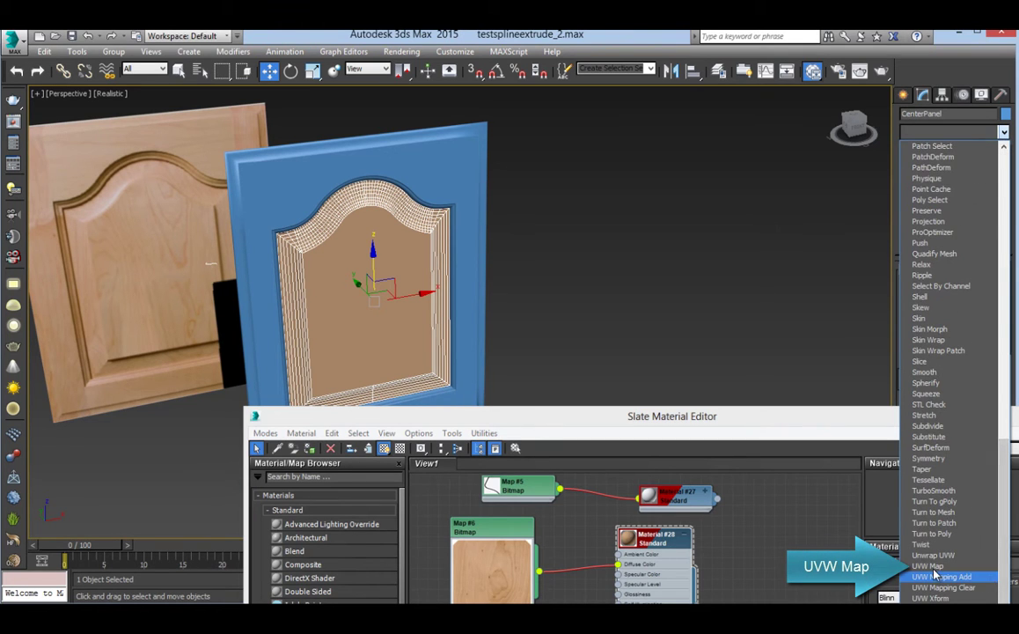
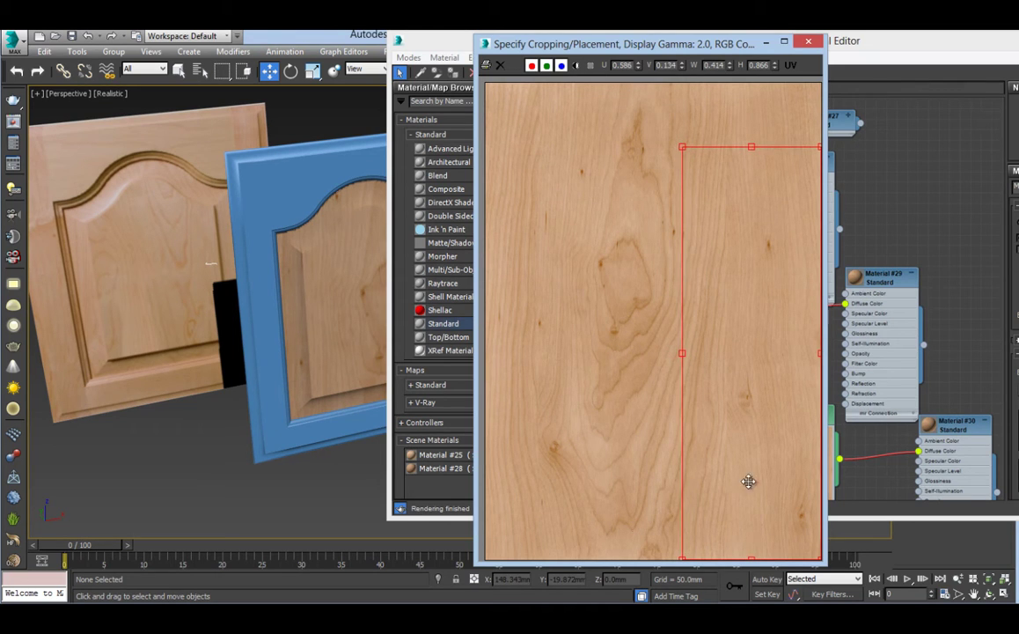
Close the second bitmap's crop view, assign Material #29 to the door's vertical stiles, and show it in the viewport
click(809, 43)
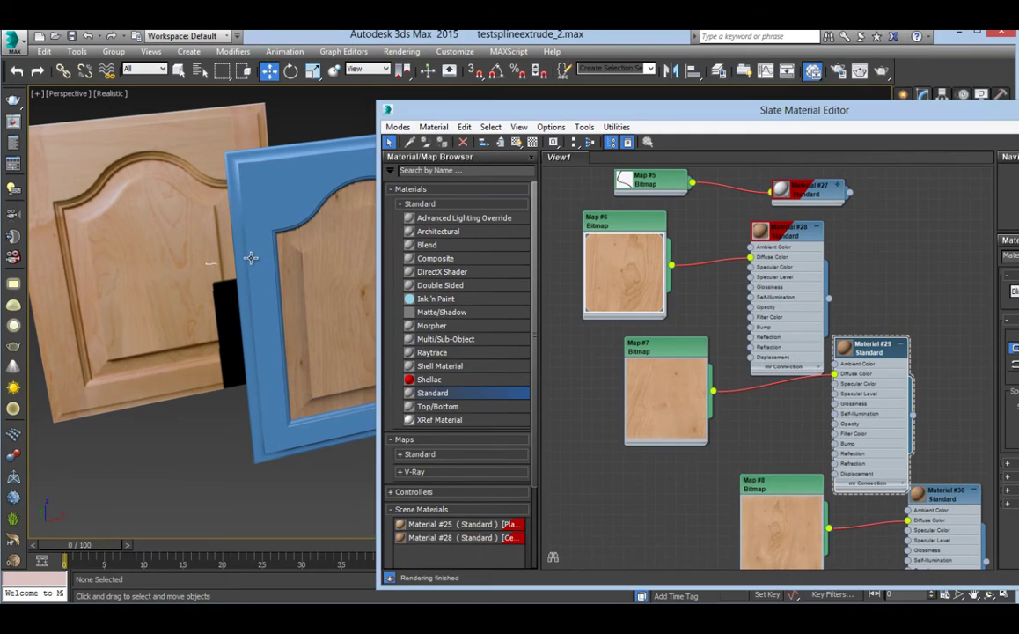
click(251, 257)
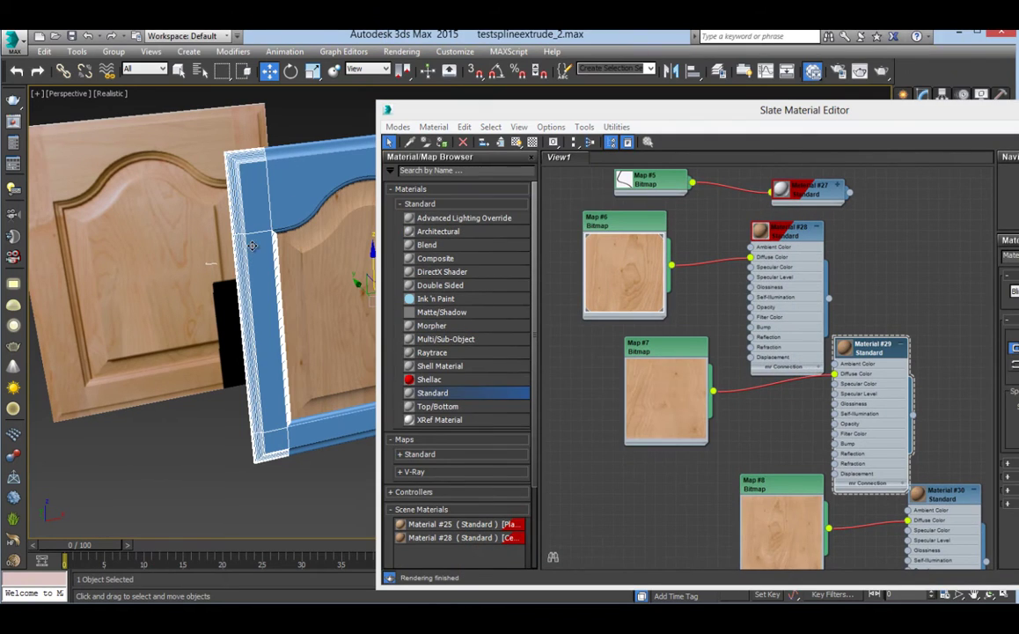
click(425, 142)
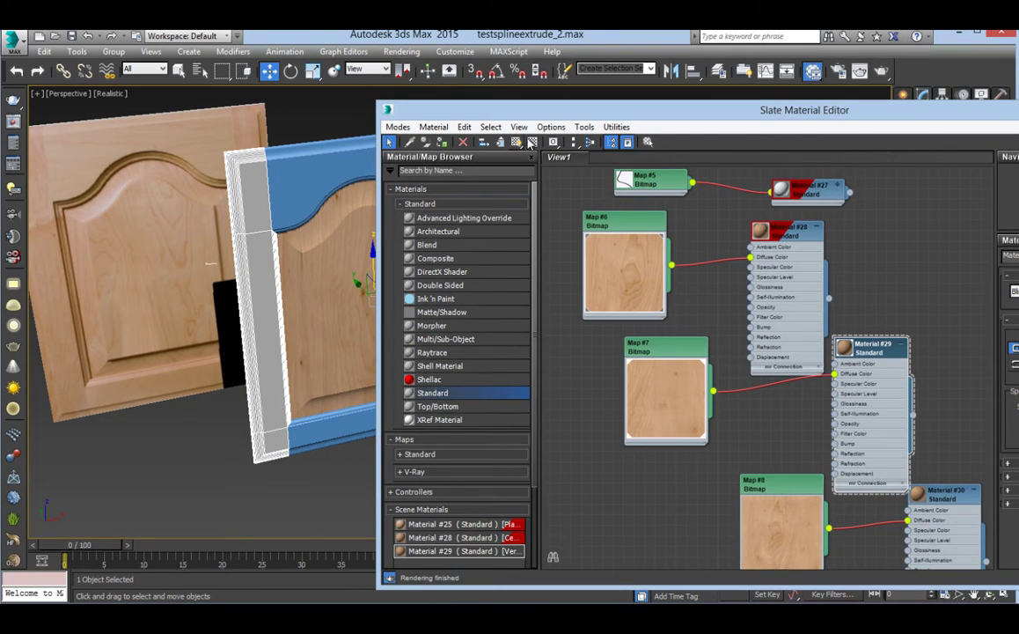
click(519, 144)
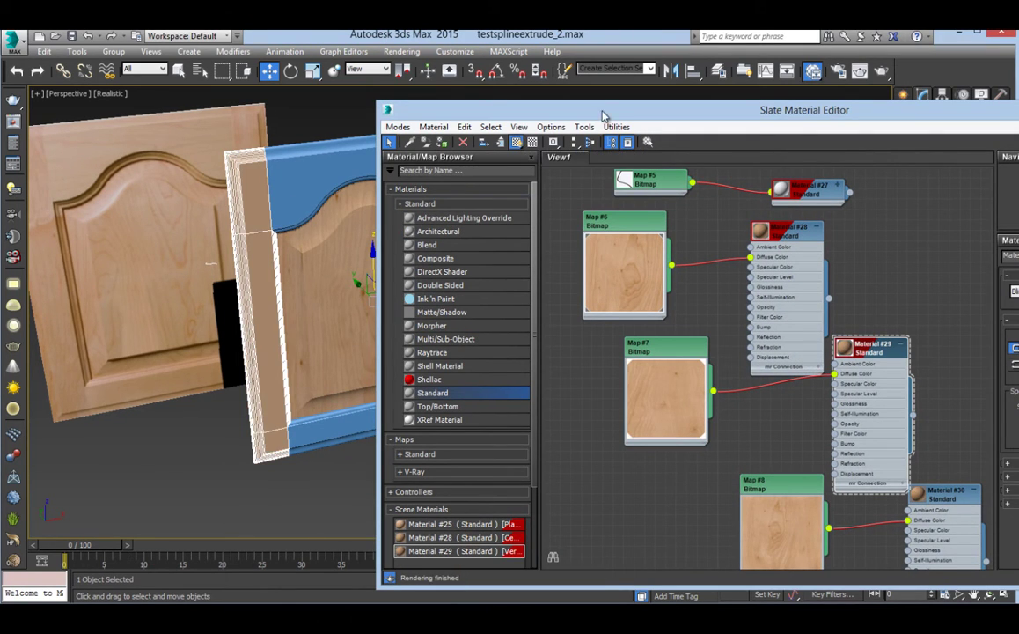
Add a UVW Map modifier with Box mapping to the vertical stiles
mouse_move(602, 113)
mouse_down()
mouse_move(268, 352)
mouse_move(220, 340)
mouse_up()
click(1003, 133)
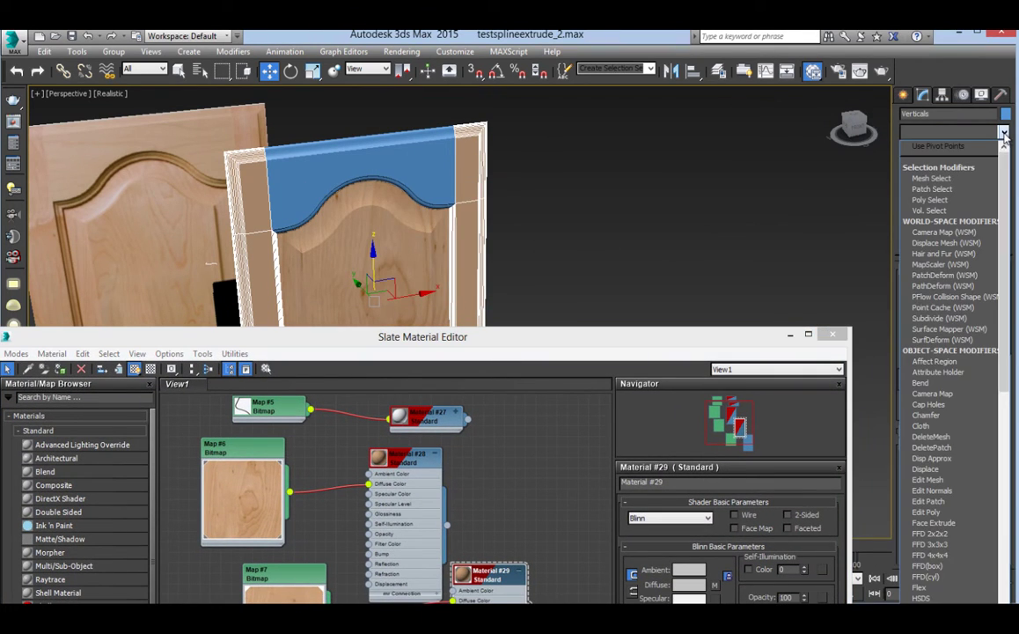
scroll(953, 440, down, 20)
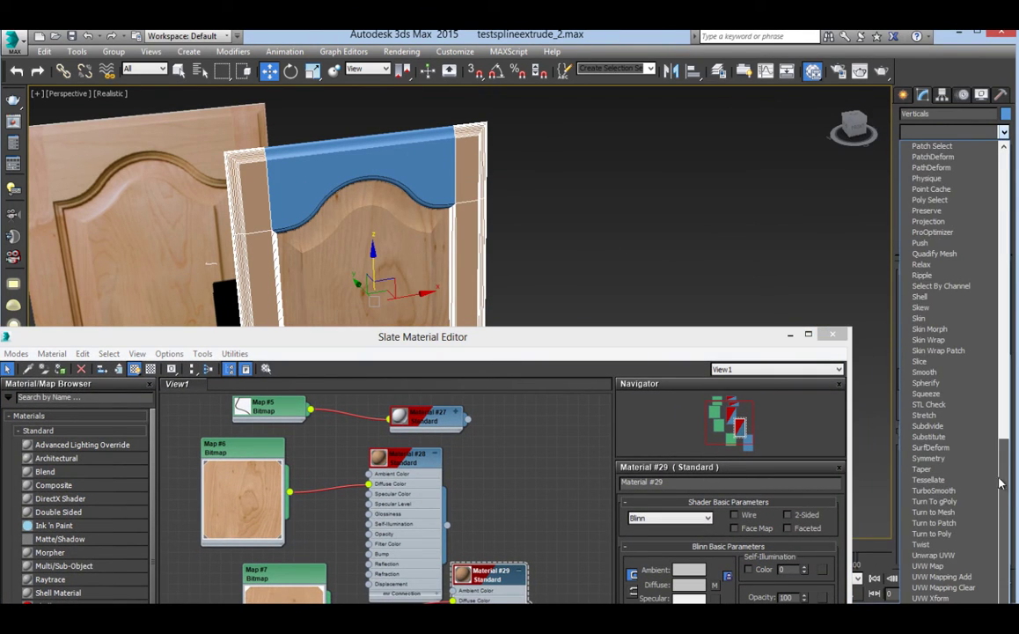
click(929, 566)
drag(300, 347, 731, 304)
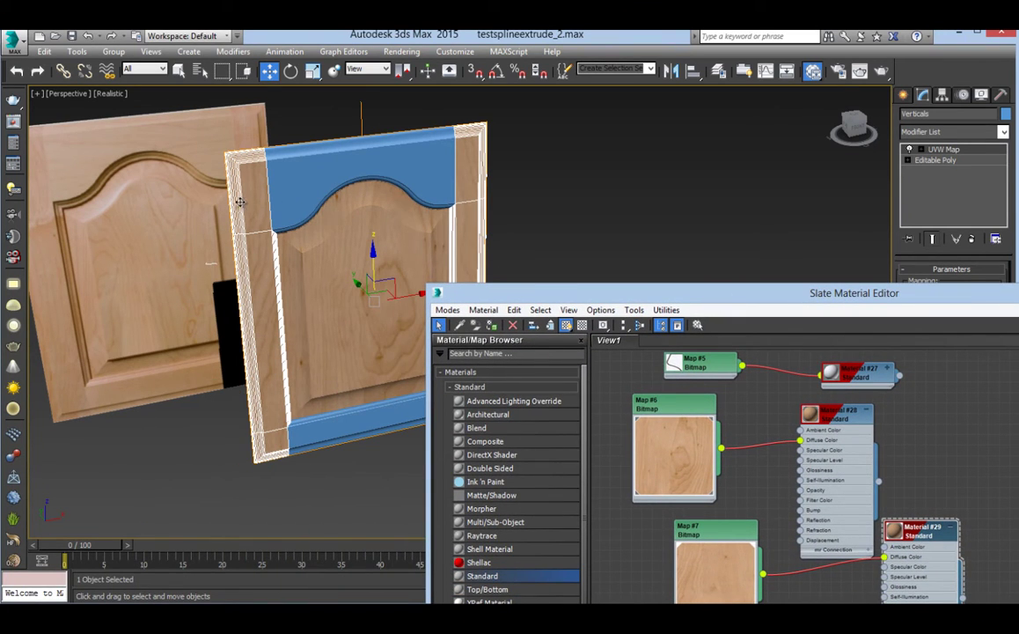
drag(580, 294, 259, 327)
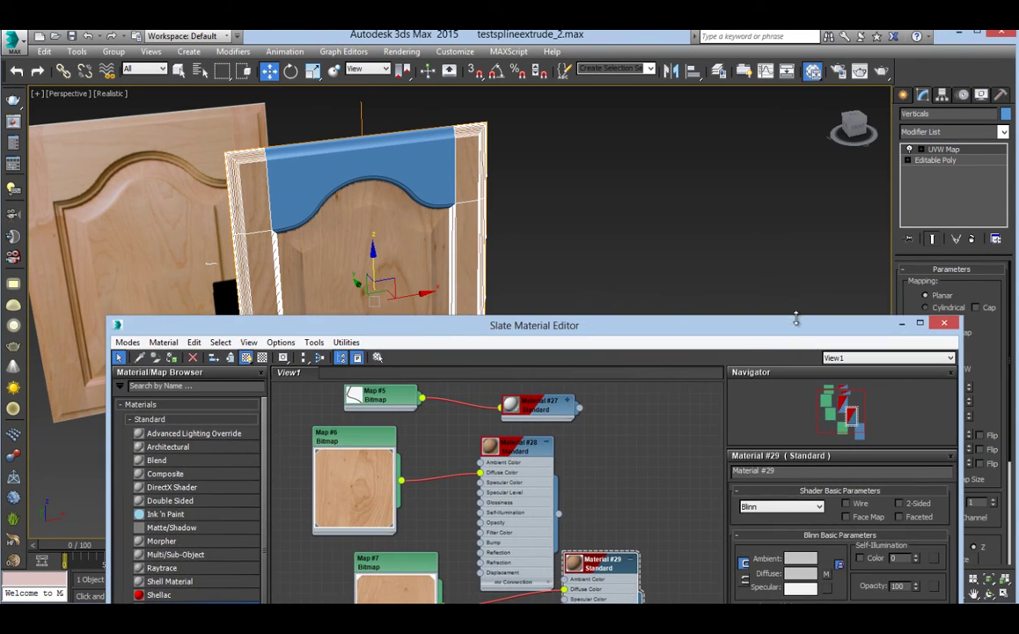
drag(796, 318, 648, 268)
click(937, 344)
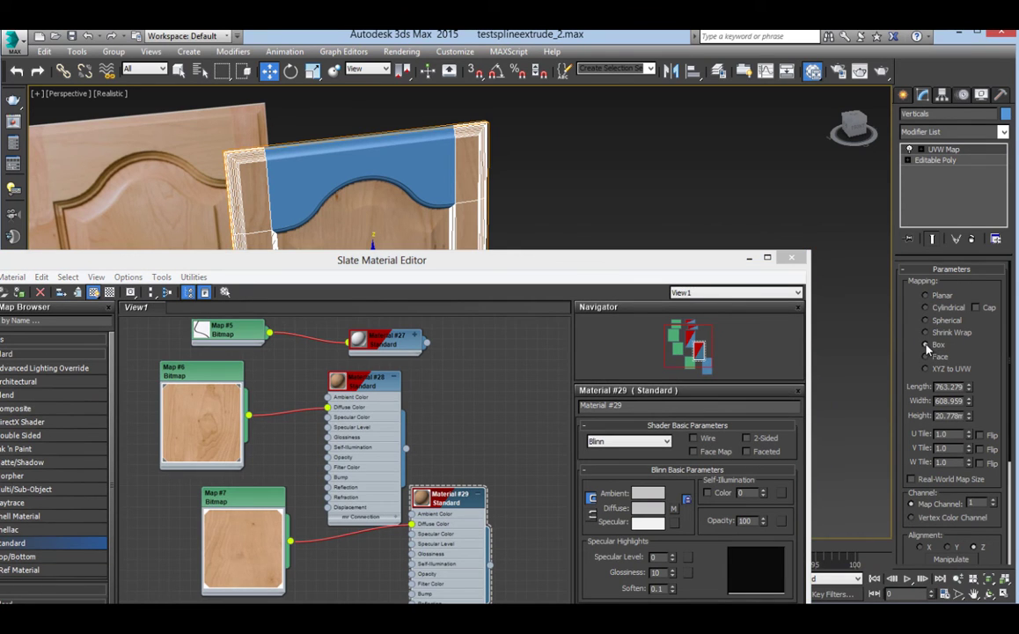
Open the image of Material #30's bitmap, Map #8, in its cropping and placement view
click(490, 272)
drag(490, 272, 645, 132)
middle_drag(664, 430, 590, 333)
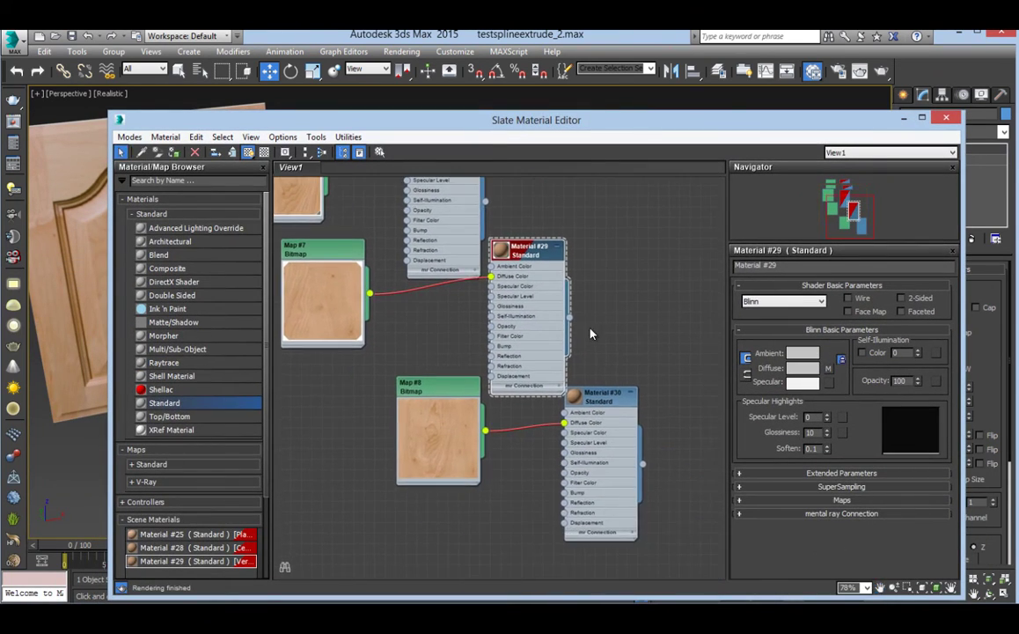
double_click(608, 401)
double_click(446, 390)
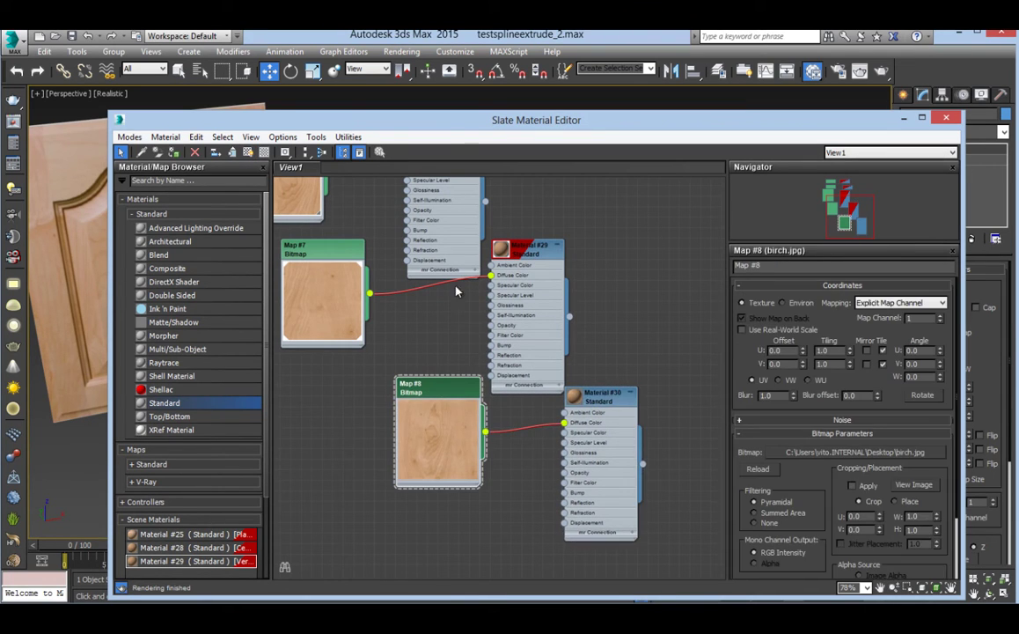
drag(404, 119, 540, 99)
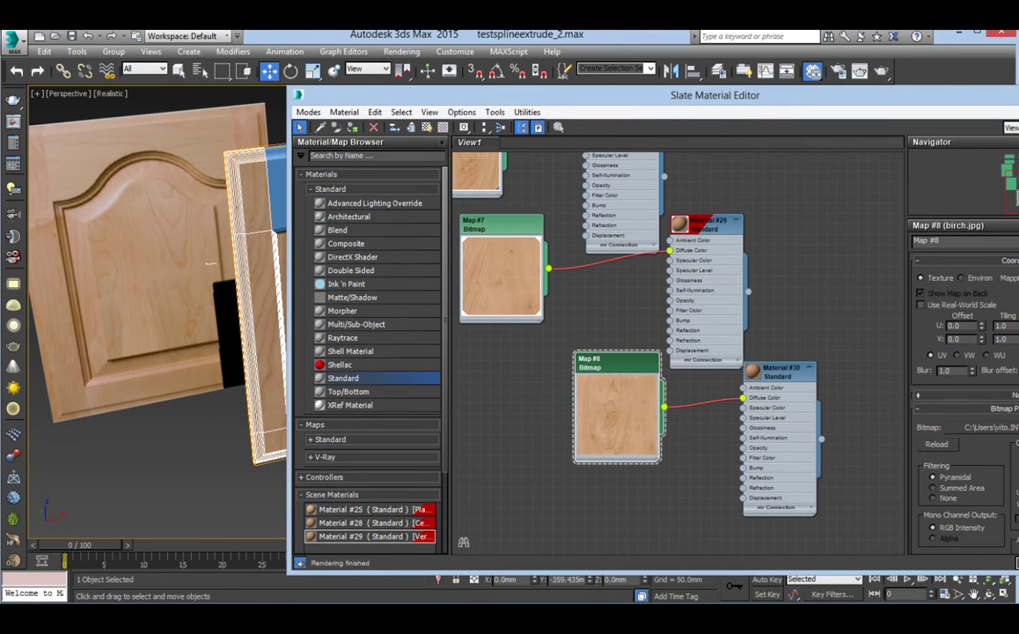
double_click(635, 401)
drag(556, 53, 565, 99)
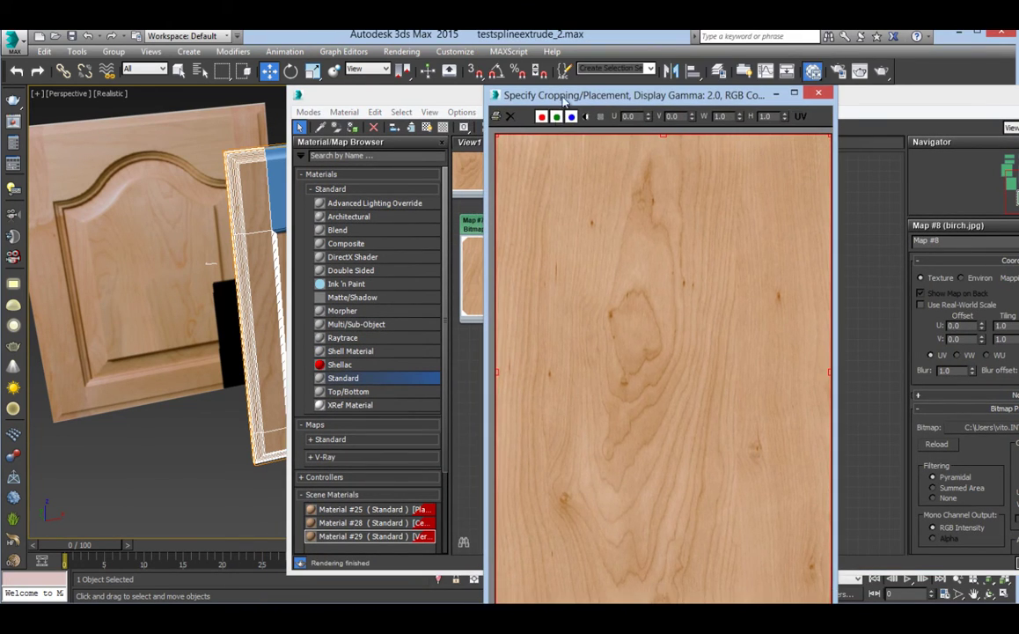
Crop the Map #8 image to the plainer grain area at about U 0.442, V 0.31, W 0.4, H 0.69
drag(500, 136, 630, 254)
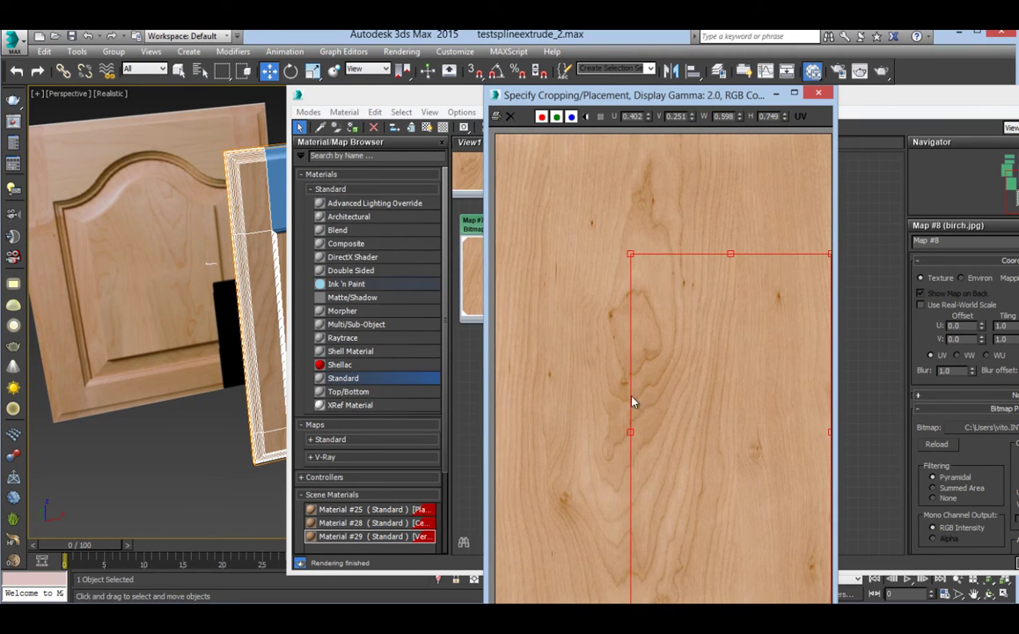
drag(830, 255, 763, 284)
mouse_move(716, 419)
mouse_down()
mouse_move(610, 448)
mouse_move(721, 366)
mouse_move(728, 278)
mouse_move(727, 428)
mouse_up()
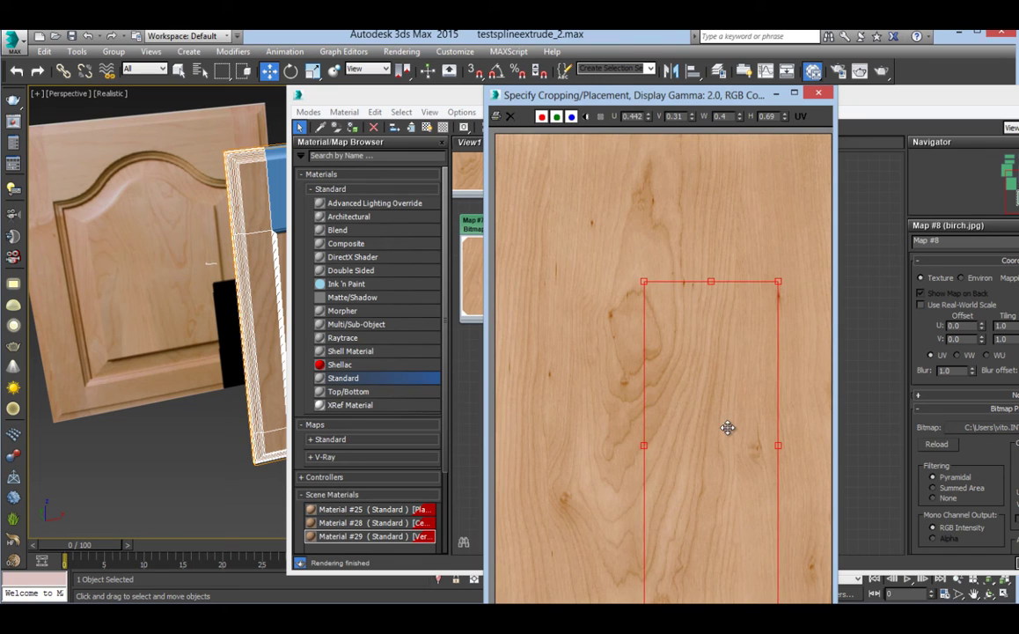
click(819, 93)
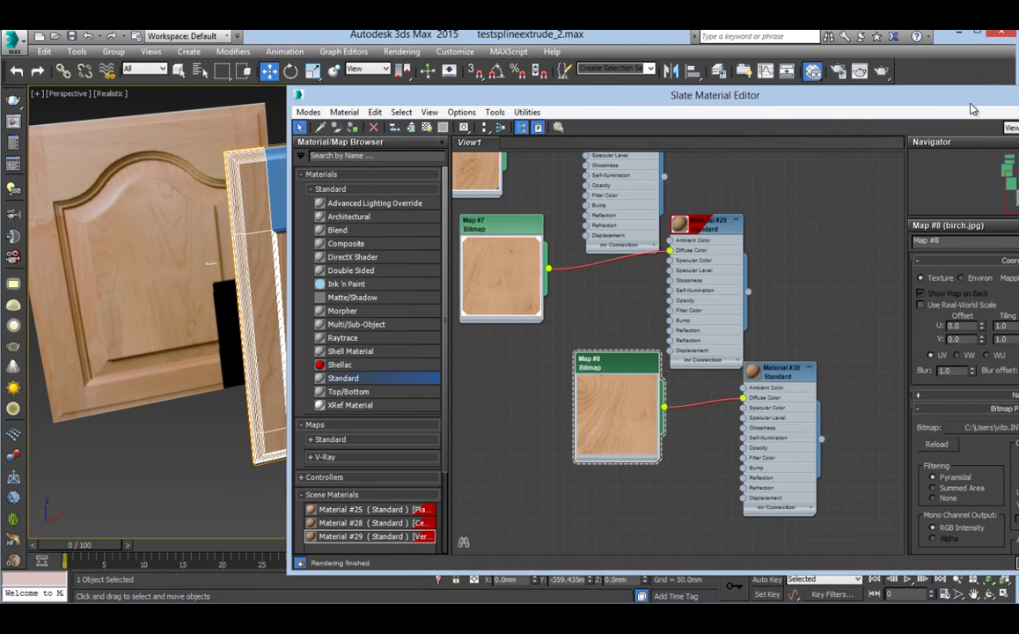
Assign Material #30 to the door's upper and lower rails and show it in the viewport
drag(969, 102, 771, 100)
click(573, 367)
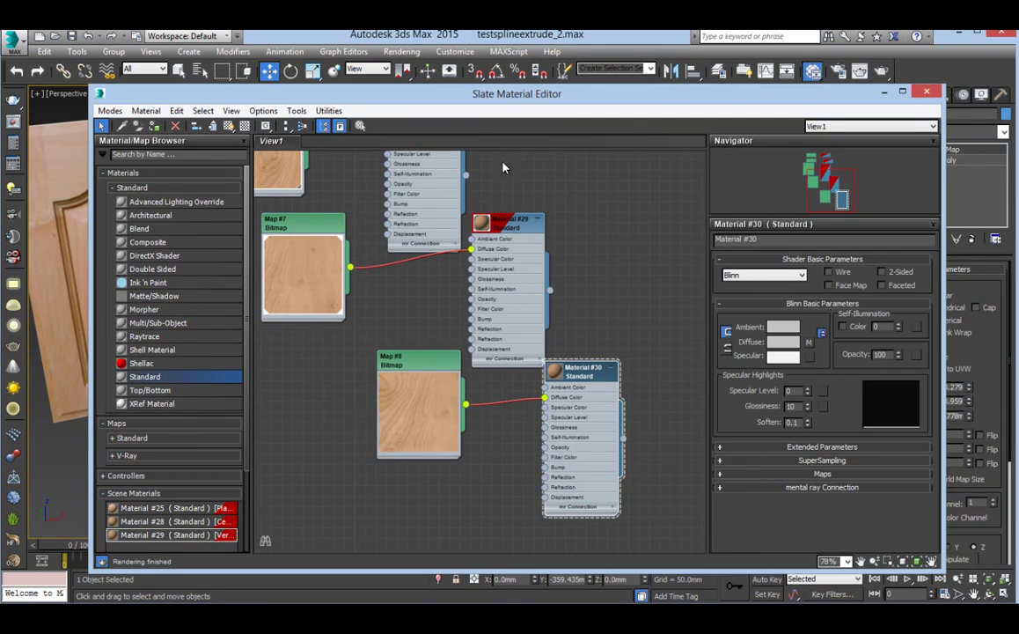
drag(458, 95, 774, 187)
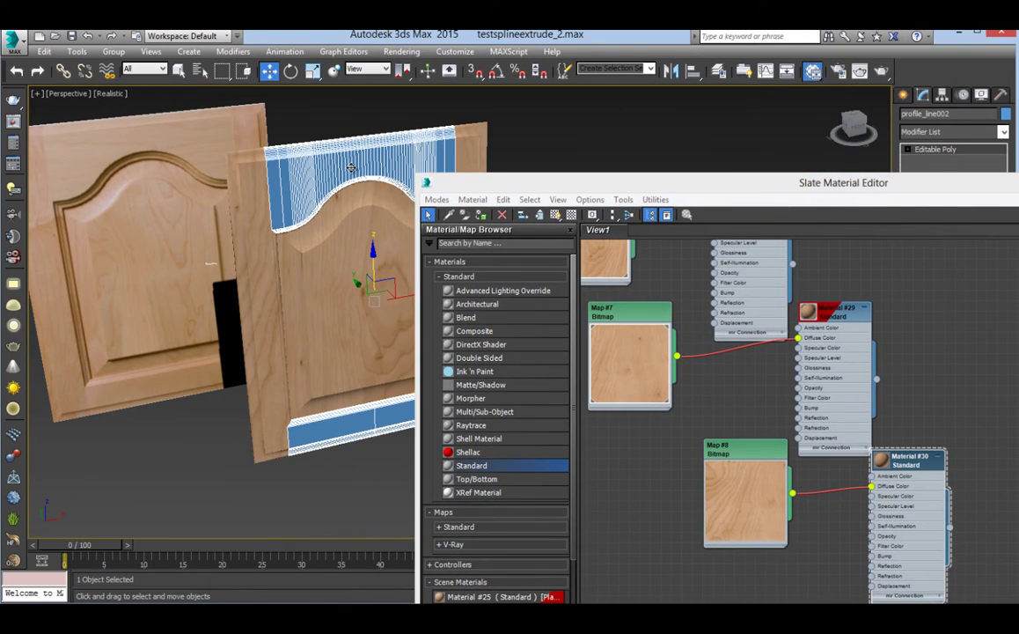
click(556, 216)
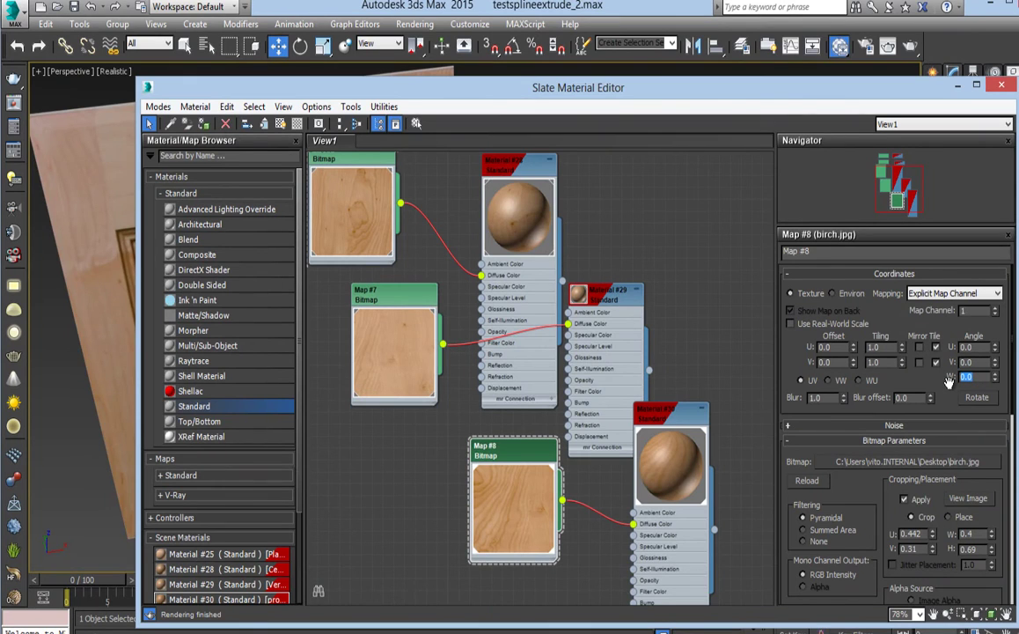
Set Map #8's W angle to 90 and reduce the rails' UVW Map length to about 152.66 mm
key(Return)
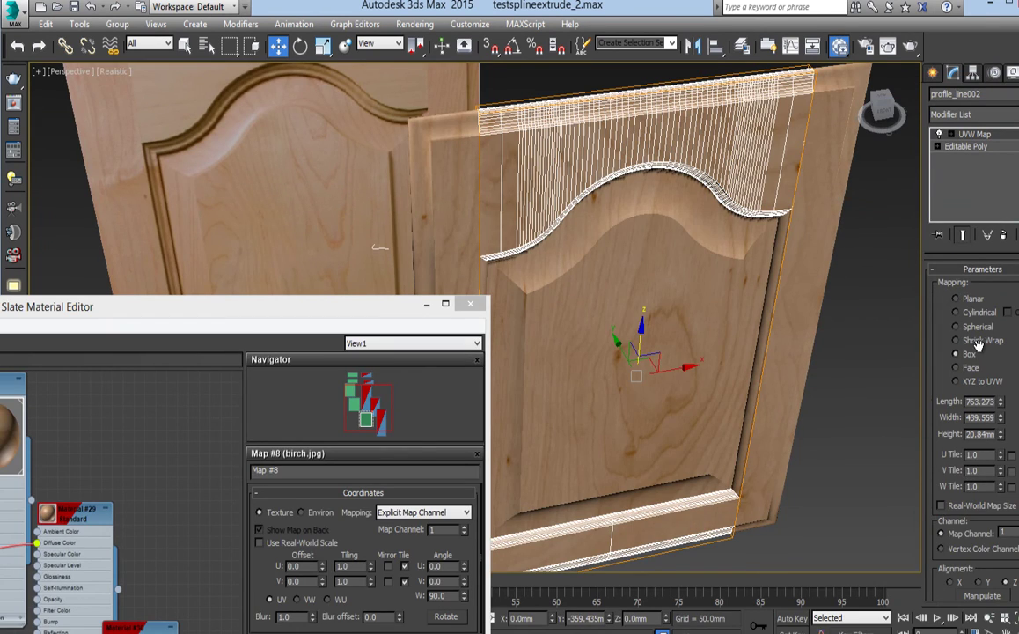
drag(1004, 401, 999, 453)
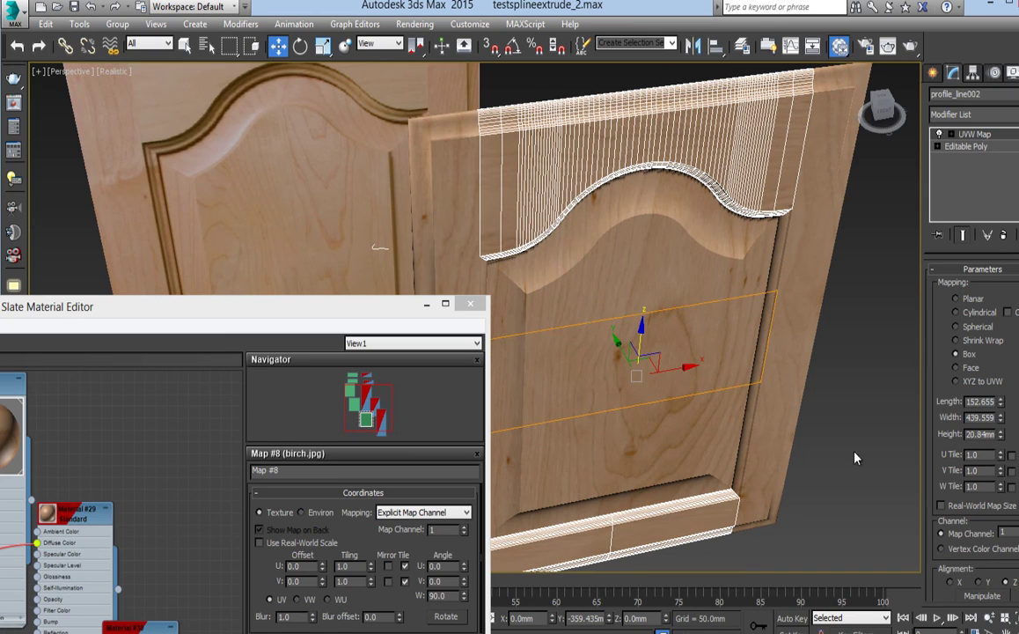
click(827, 335)
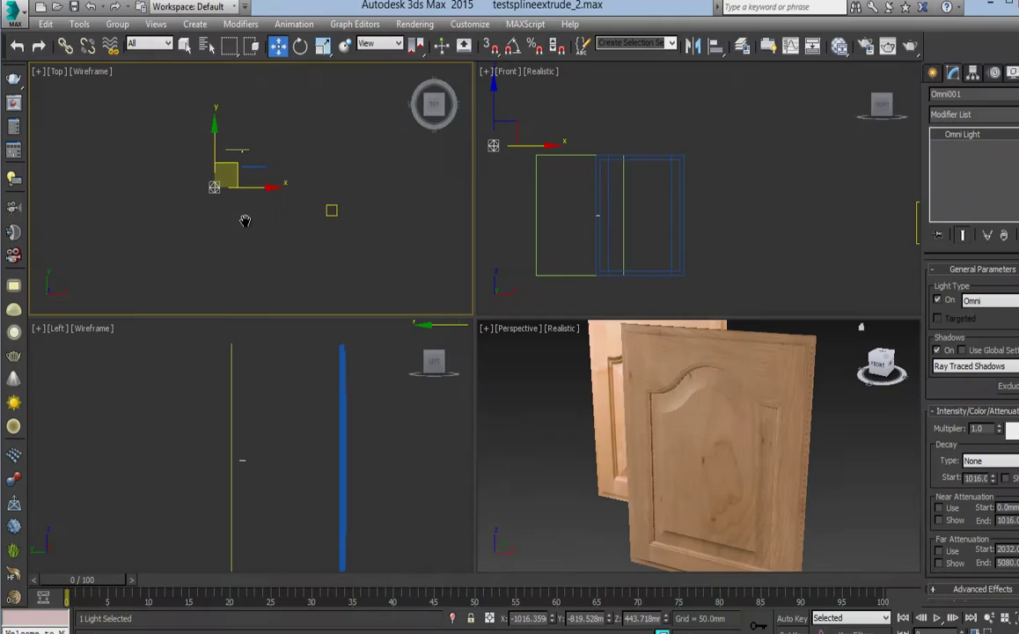
Move the omni light up above the doors and slightly nearer, to about X -562, Y -727, Z 973 mm
middle_drag(245, 221, 253, 237)
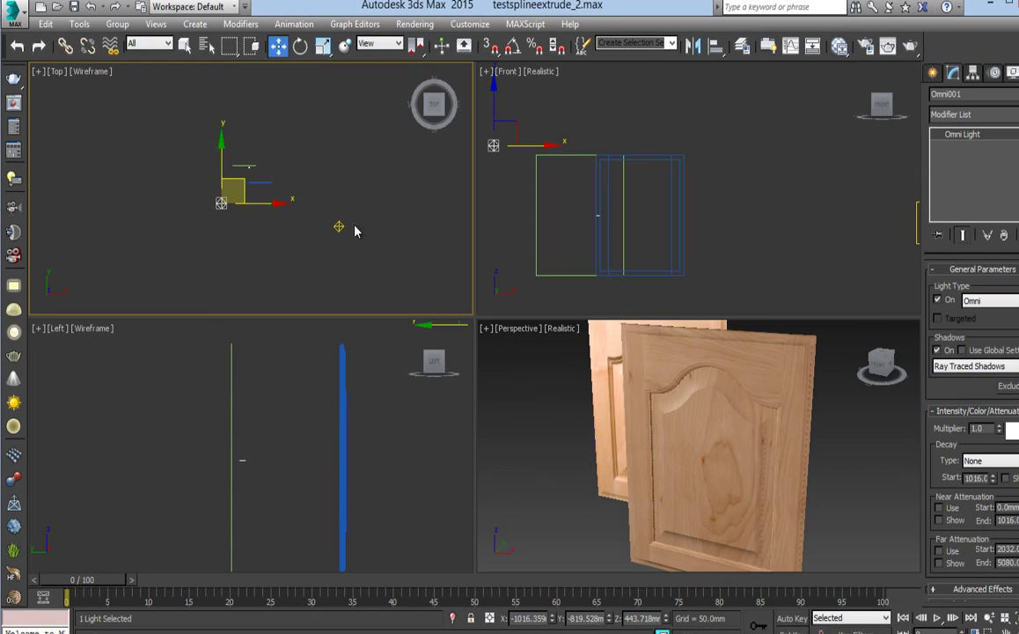
mouse_move(577, 207)
middle_down()
mouse_move(587, 198)
mouse_move(682, 205)
middle_up()
scroll(682, 204, down, 4)
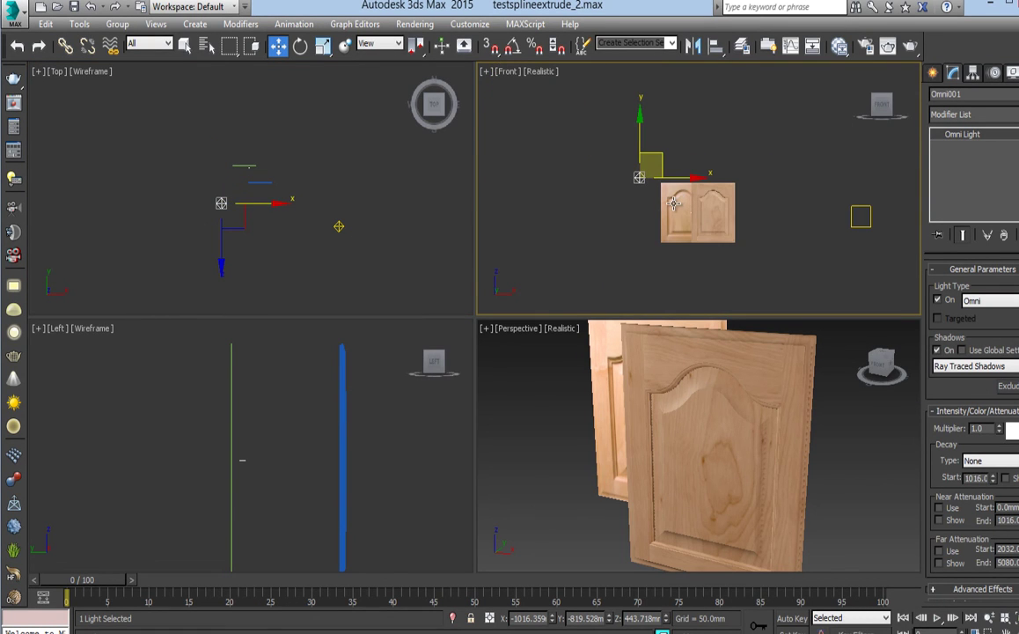
drag(657, 155, 688, 112)
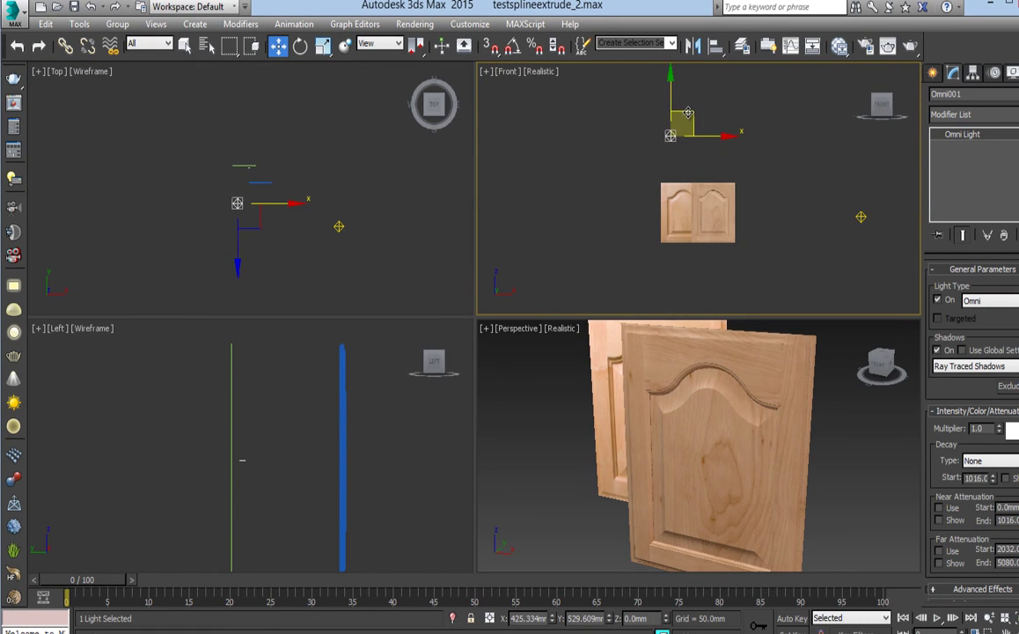
middle_click(262, 256)
drag(261, 195, 263, 191)
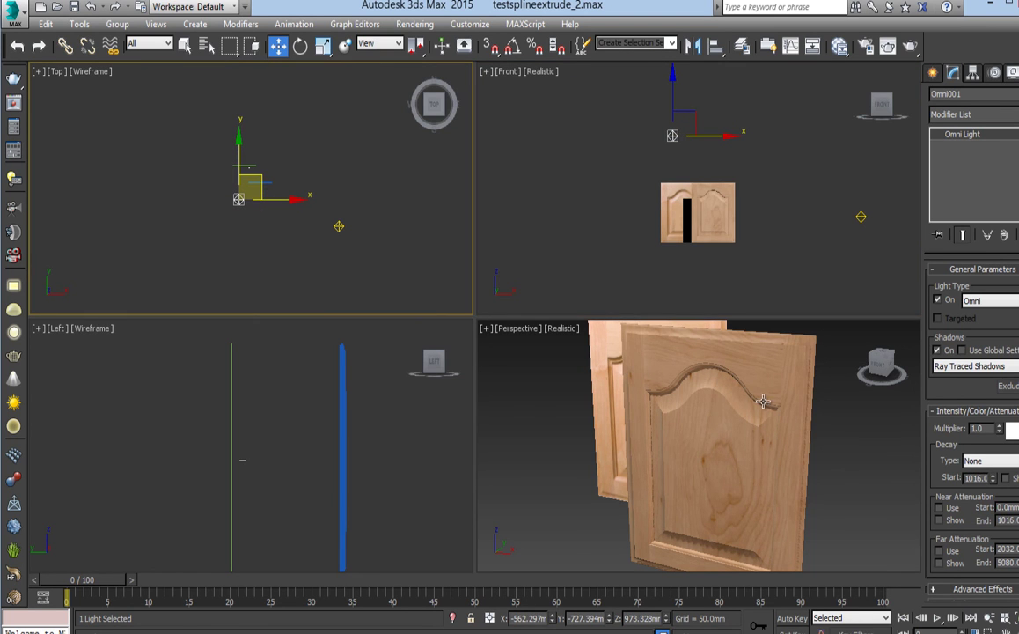
Render the perspective view of the textured doors
middle_click(763, 401)
click(887, 47)
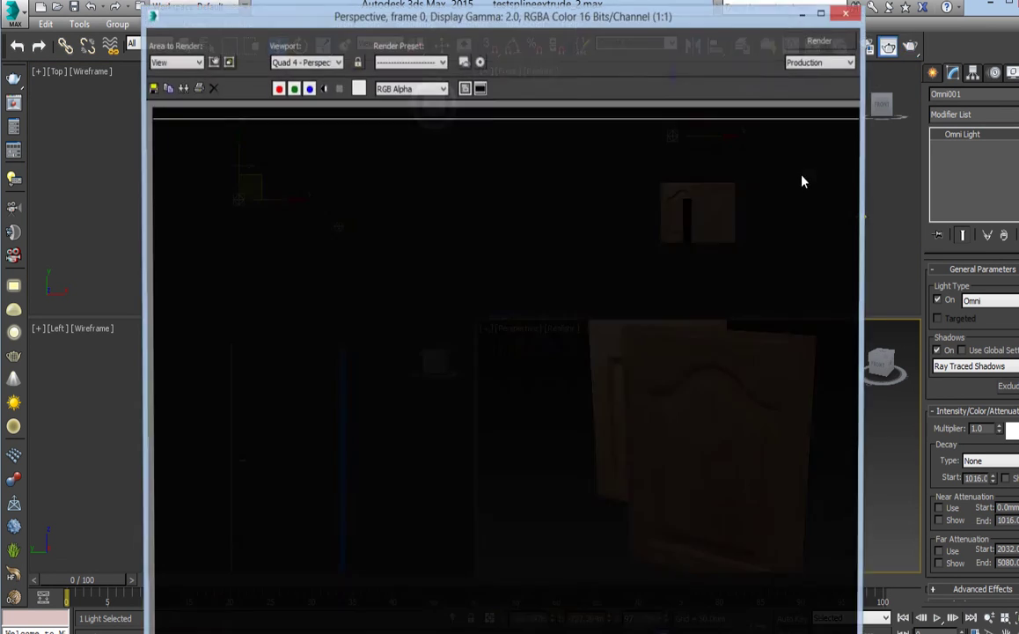